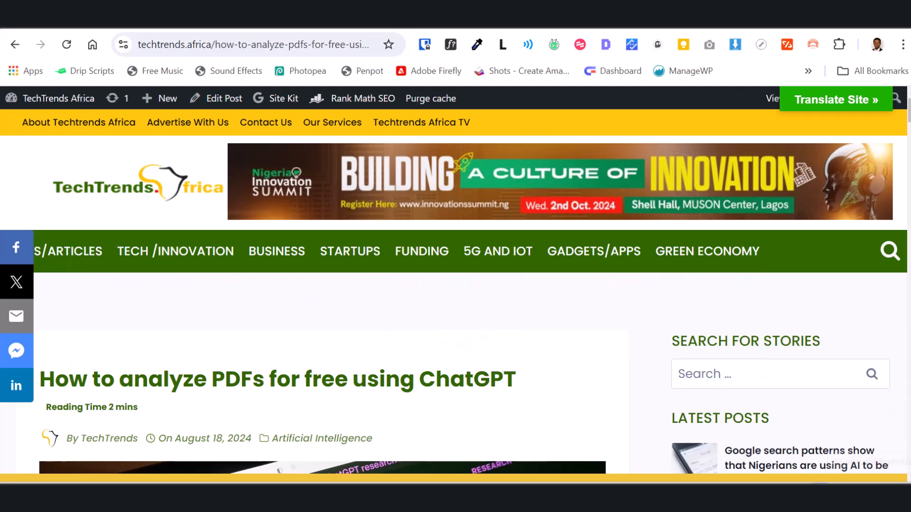
- Examine the published article "How to analyze PDFs for free using ChatGPT", its large header image and the latest-post thumbnails
{"action": "scroll", "coordinate": [544, 351], "scroll_direction": "down", "scroll_amount": 4}
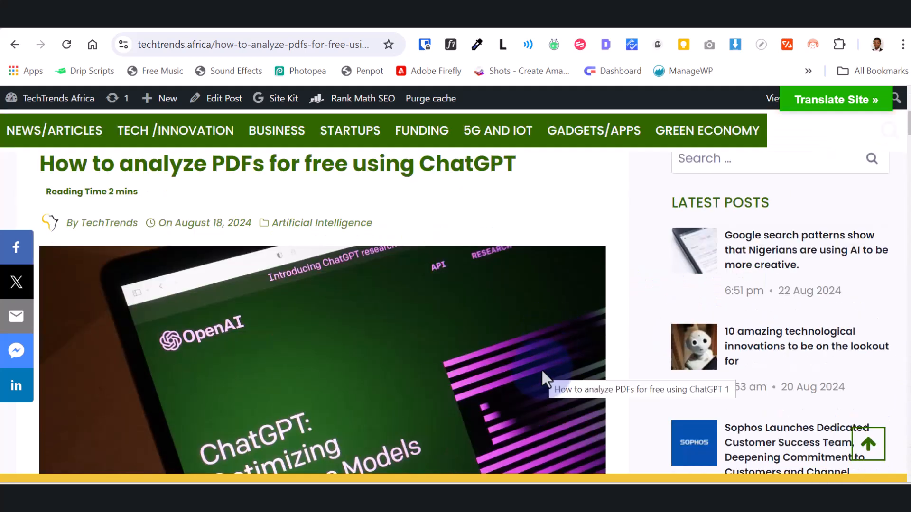
{"action": "scroll", "coordinate": [588, 247], "scroll_direction": "up", "scroll_amount": 3}
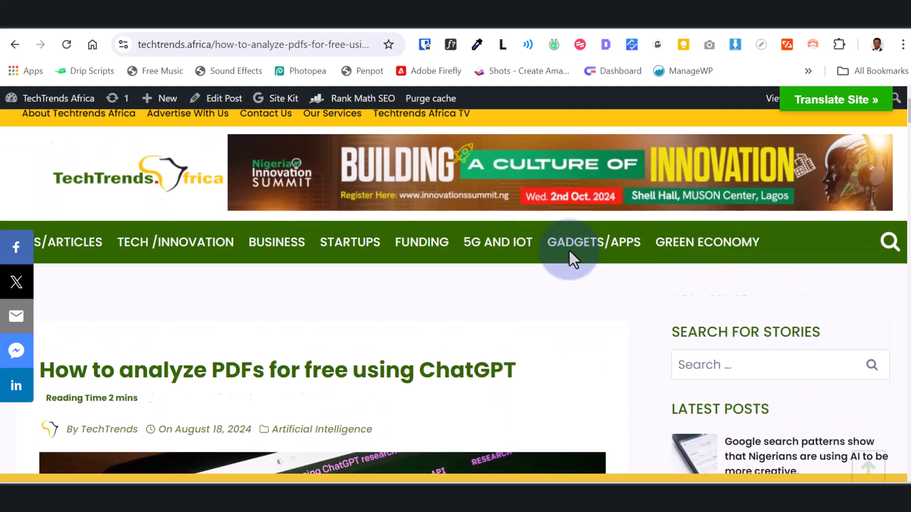
{"action": "scroll", "coordinate": [502, 296], "scroll_direction": "down", "scroll_amount": 4}
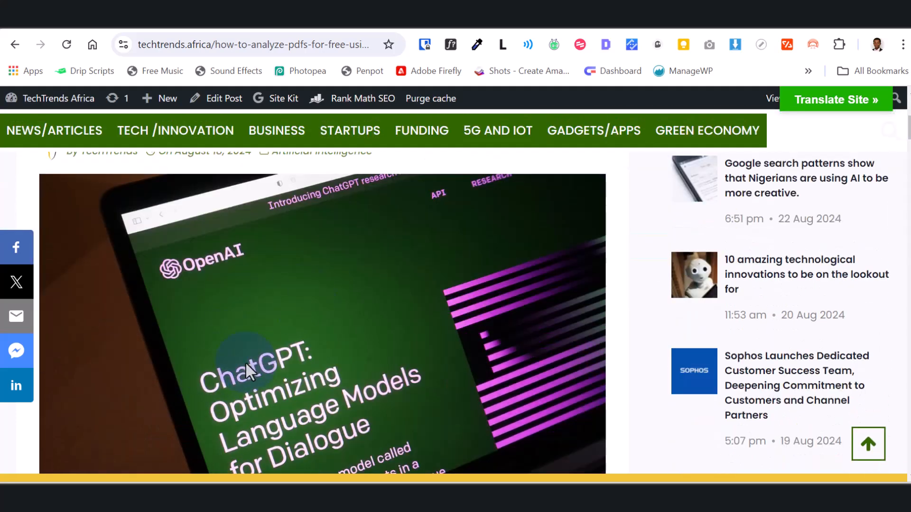
{"action": "scroll", "coordinate": [332, 323], "scroll_direction": "down", "scroll_amount": 3}
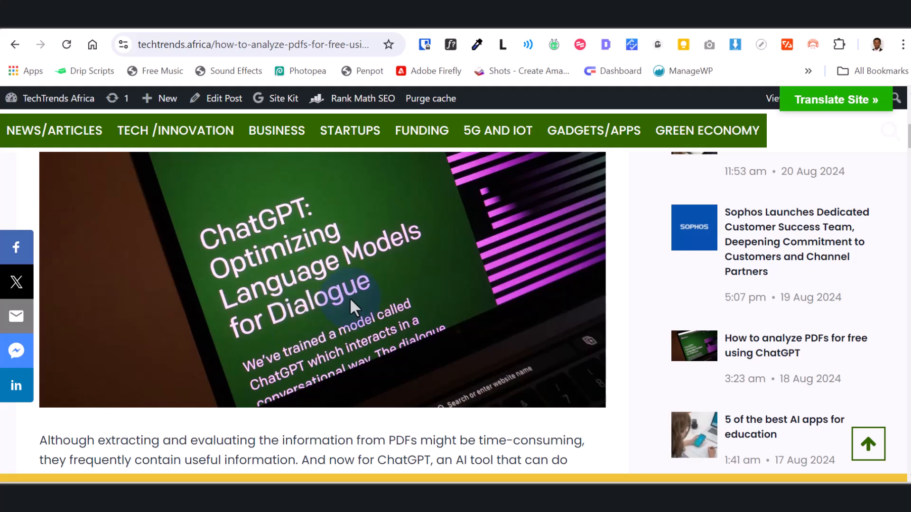
{"action": "scroll", "coordinate": [350, 300], "scroll_direction": "up", "scroll_amount": 3}
{"action": "scroll", "coordinate": [440, 317], "scroll_direction": "down", "scroll_amount": 3}
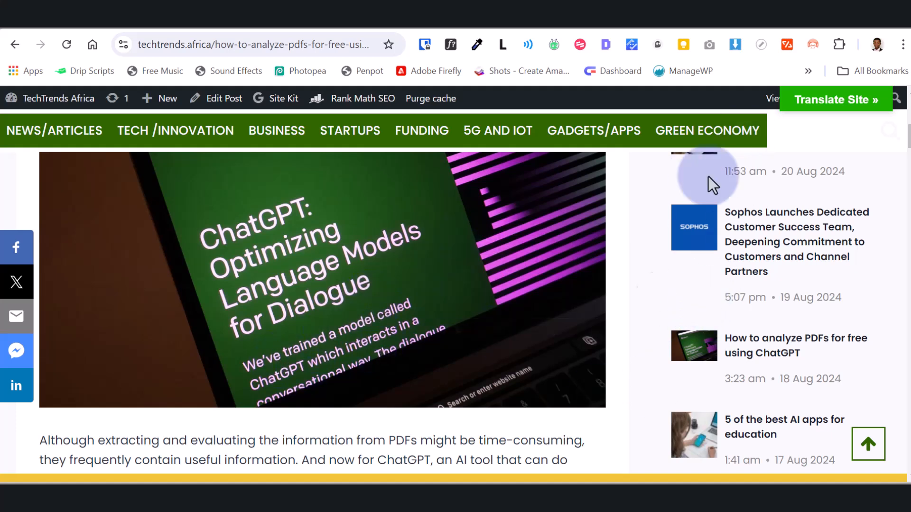
{"action": "scroll", "coordinate": [721, 266], "scroll_direction": "up", "scroll_amount": 2}
{"action": "scroll", "coordinate": [362, 358], "scroll_direction": "up", "scroll_amount": 6}
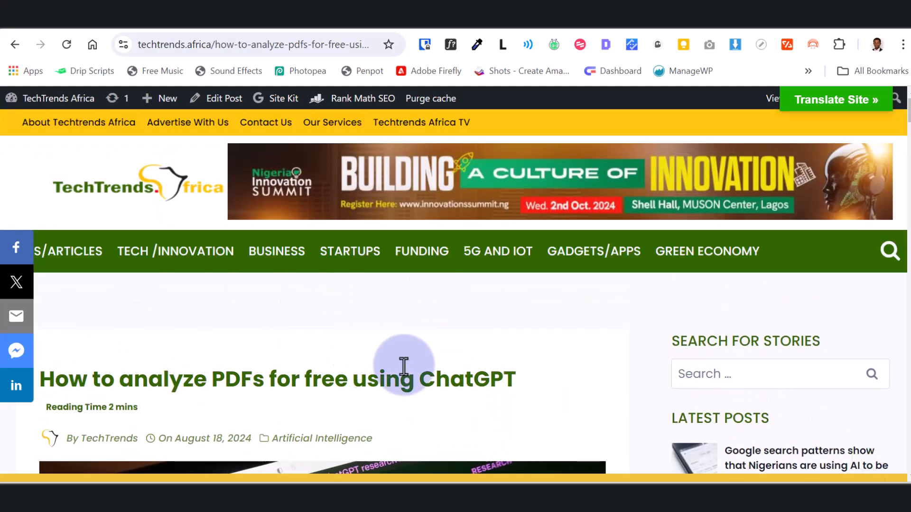
{"action": "scroll", "coordinate": [408, 353], "scroll_direction": "down", "scroll_amount": 3}
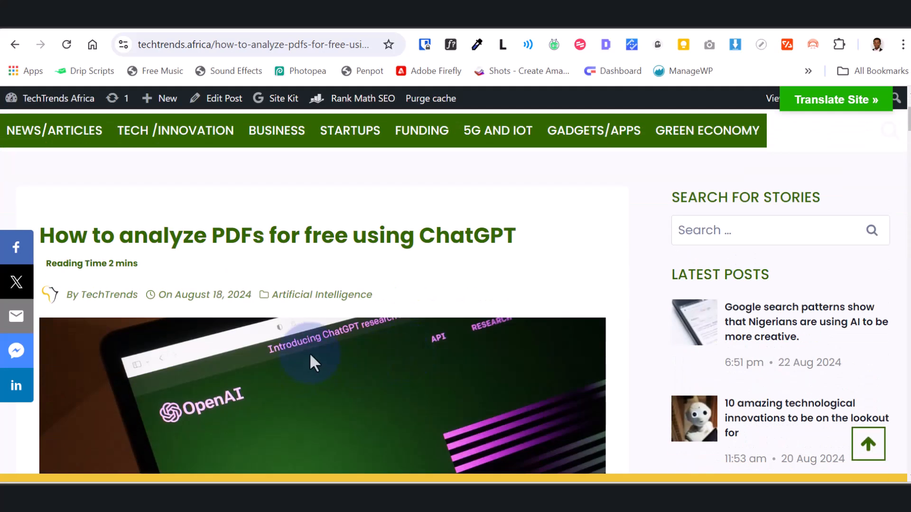
{"action": "scroll", "coordinate": [329, 340], "scroll_direction": "down", "scroll_amount": 1}
{"action": "scroll", "coordinate": [364, 354], "scroll_direction": "down", "scroll_amount": 4}
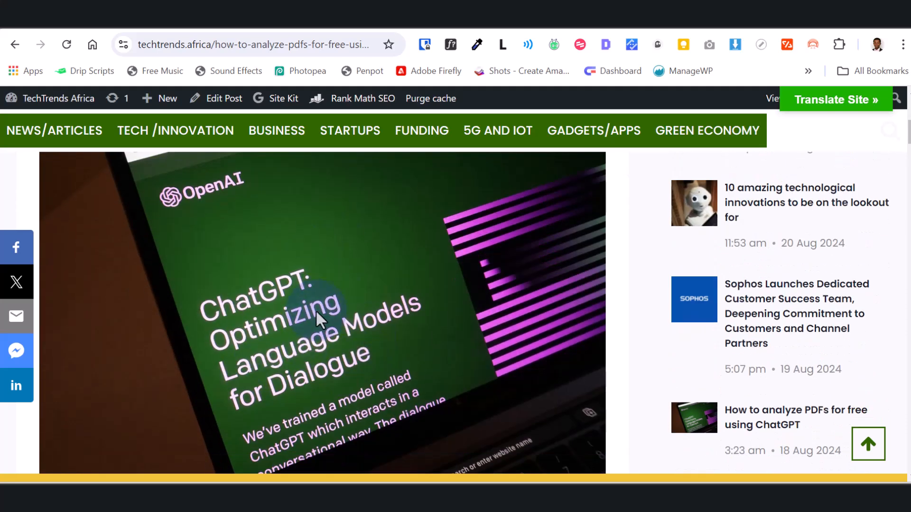
{"action": "scroll", "coordinate": [398, 322], "scroll_direction": "down", "scroll_amount": 3}
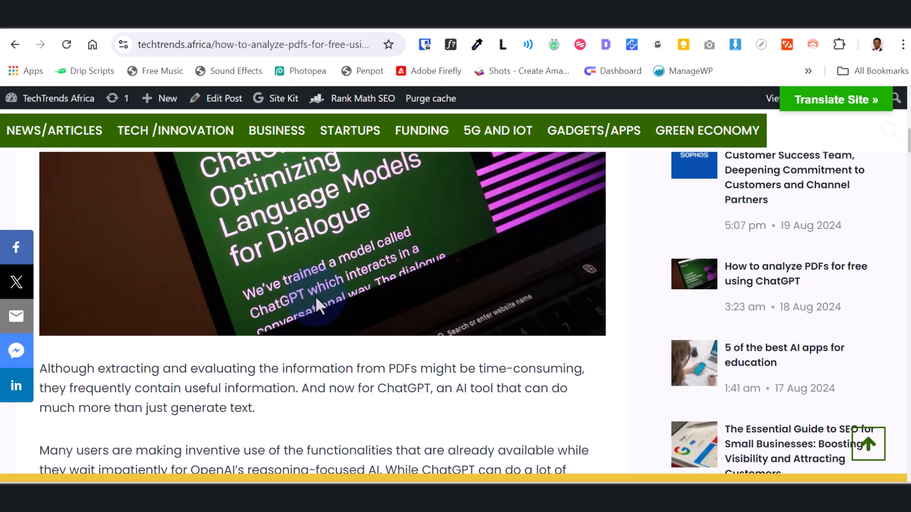
{"action": "scroll", "coordinate": [326, 289], "scroll_direction": "up", "scroll_amount": 6}
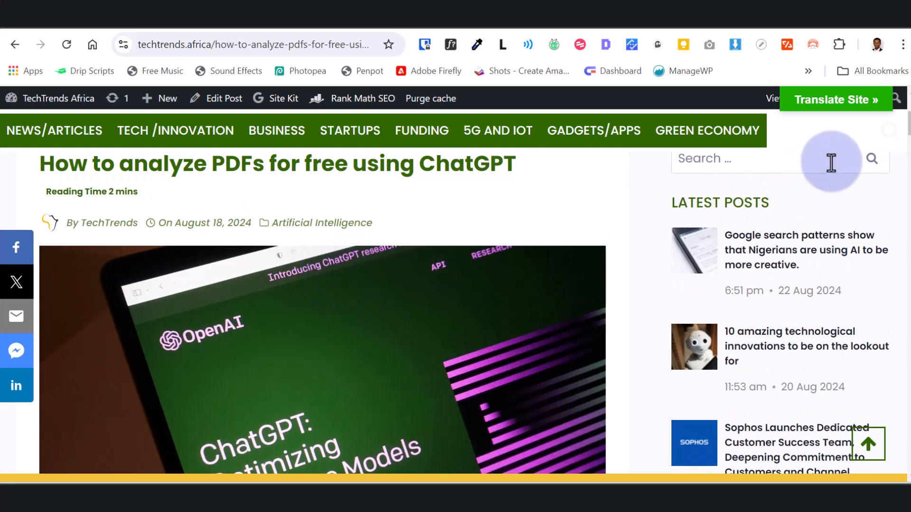
{"action": "mouse_move", "coordinate": [693, 240]}
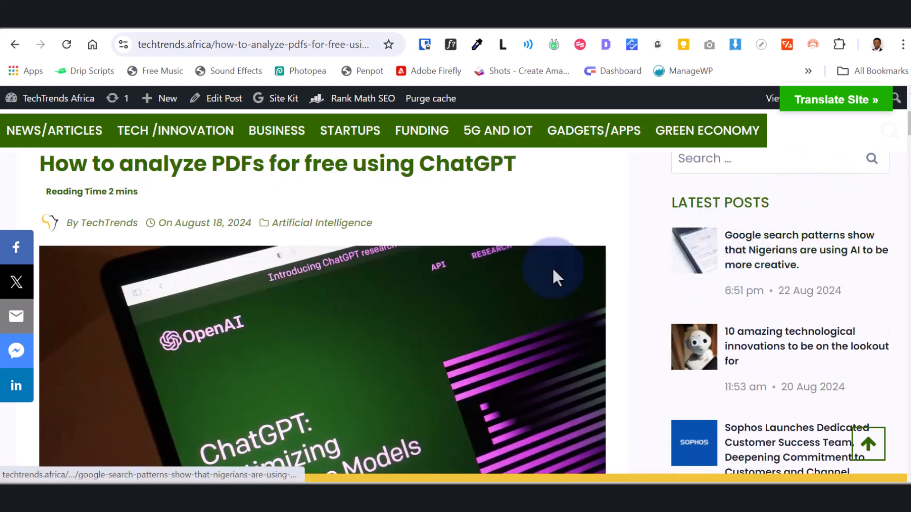
- Open the TechTrends Africa home page in a new browser tab from the site logo and switch to it
{"action": "scroll", "coordinate": [178, 234], "scroll_direction": "up", "scroll_amount": 4}
{"action": "scroll", "coordinate": [177, 235], "scroll_direction": "down", "scroll_amount": 1}
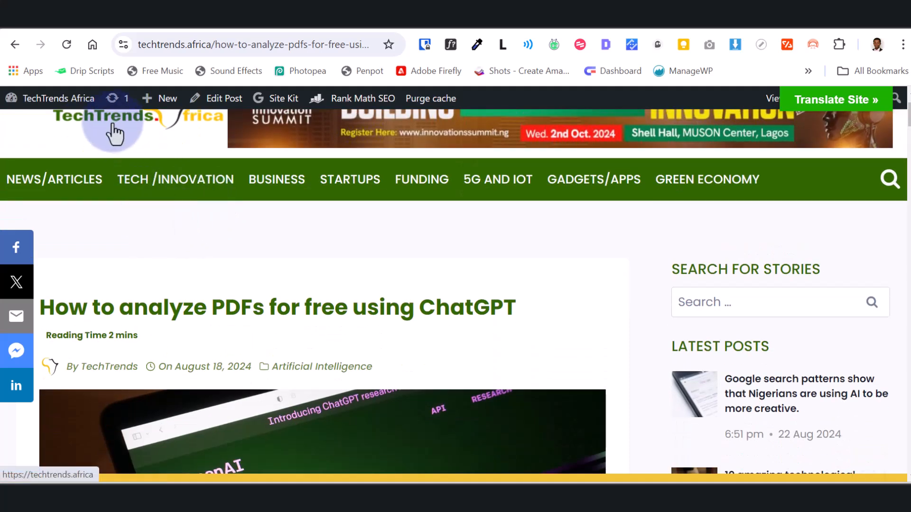
{"action": "right_click", "coordinate": [114, 135]}
{"action": "left_click", "coordinate": [194, 137]}
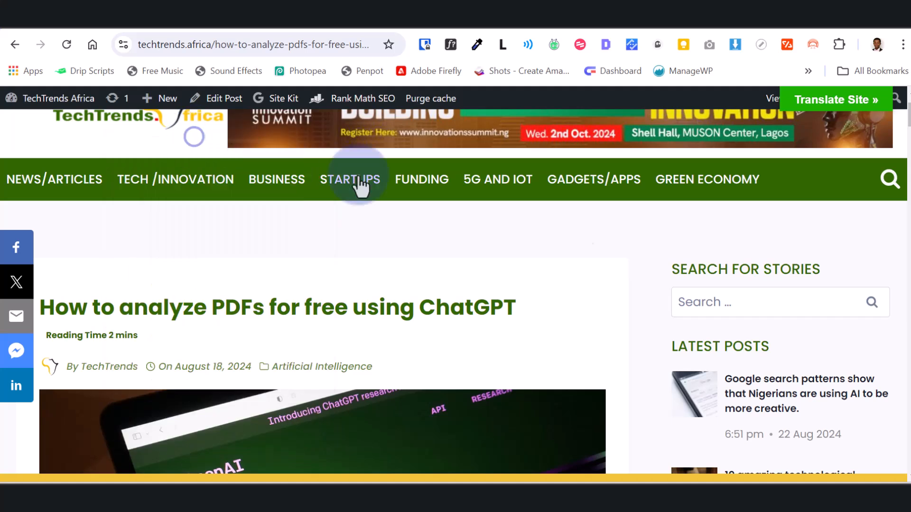
{"action": "left_click", "coordinate": [690, 35]}
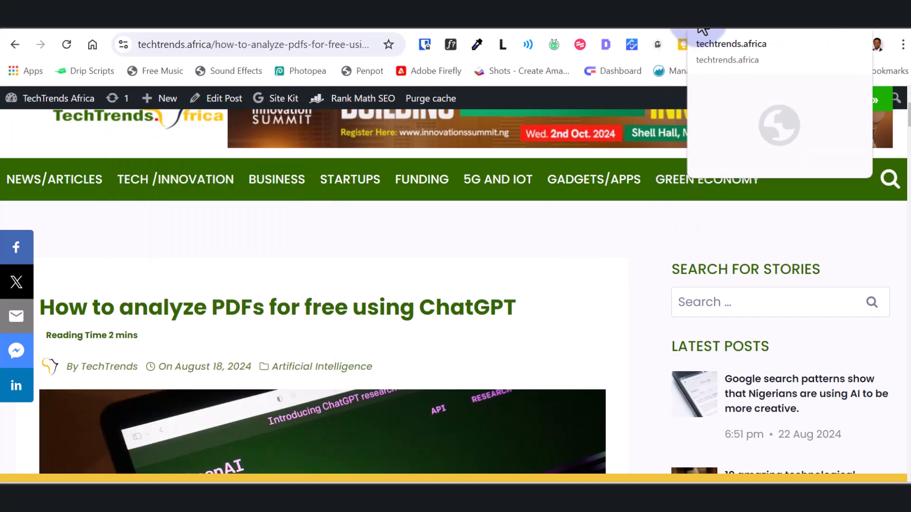
{"action": "left_click", "coordinate": [699, 30]}
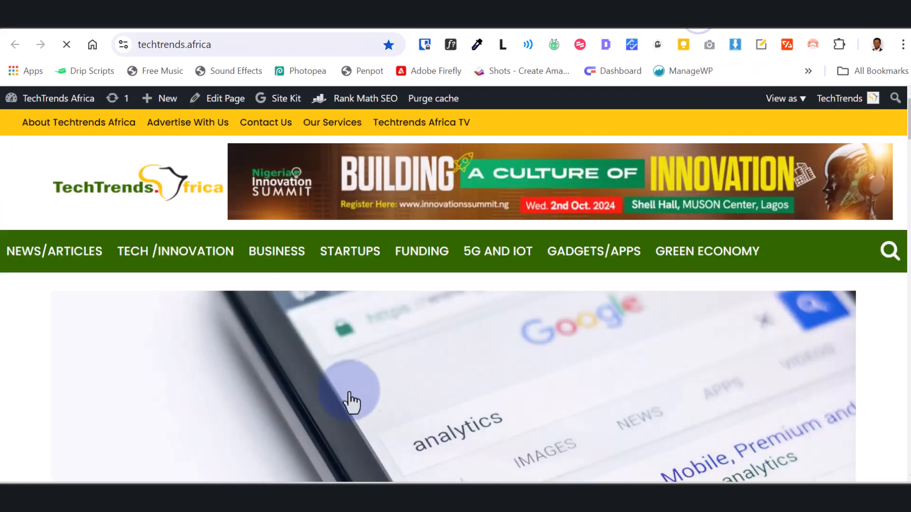
- Examine how post images appear across the home page, from the lead story through Gadgets and Apps to Tech and Innovation
{"action": "scroll", "coordinate": [443, 319], "scroll_direction": "down", "scroll_amount": 5}
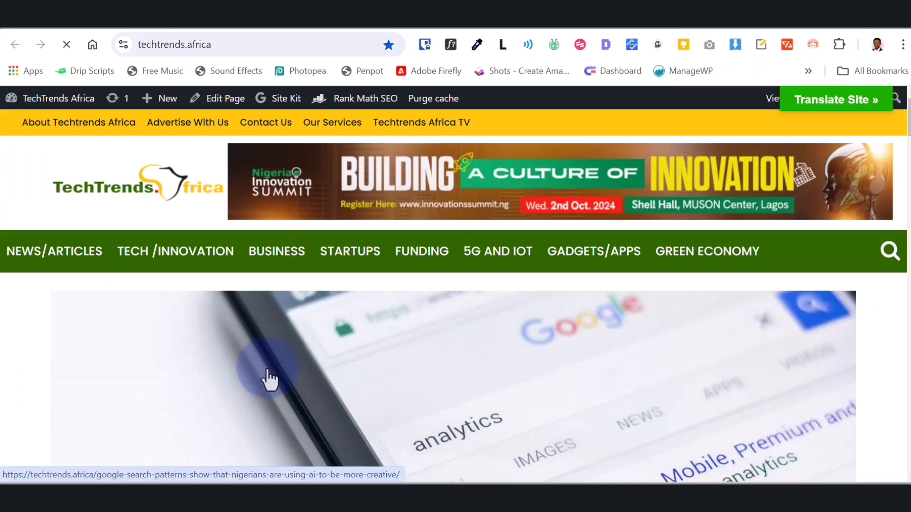
{"action": "scroll", "coordinate": [290, 329], "scroll_direction": "down", "scroll_amount": 5}
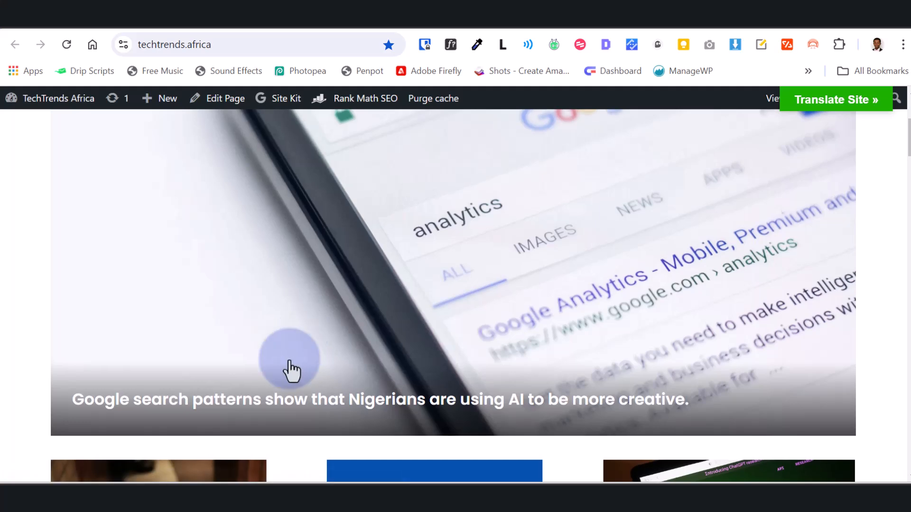
{"action": "scroll", "coordinate": [348, 315], "scroll_direction": "down", "scroll_amount": 9}
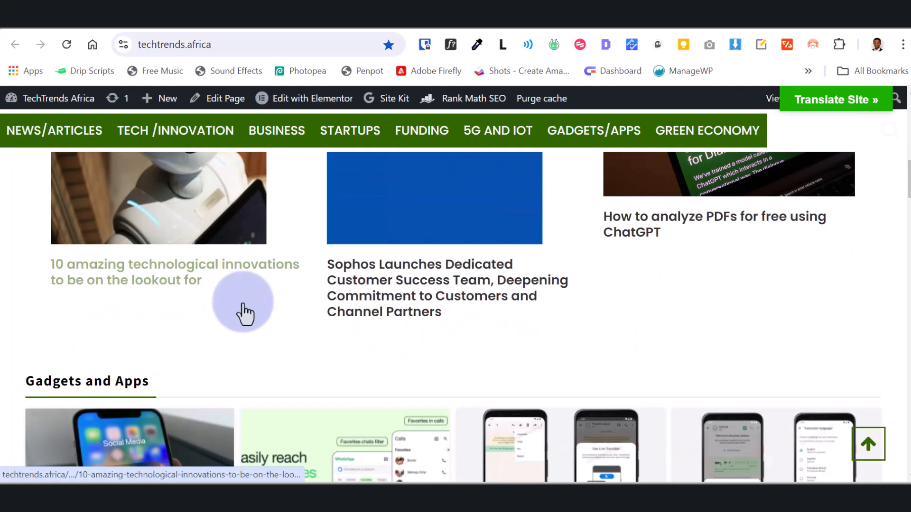
{"action": "scroll", "coordinate": [164, 246], "scroll_direction": "up", "scroll_amount": 2}
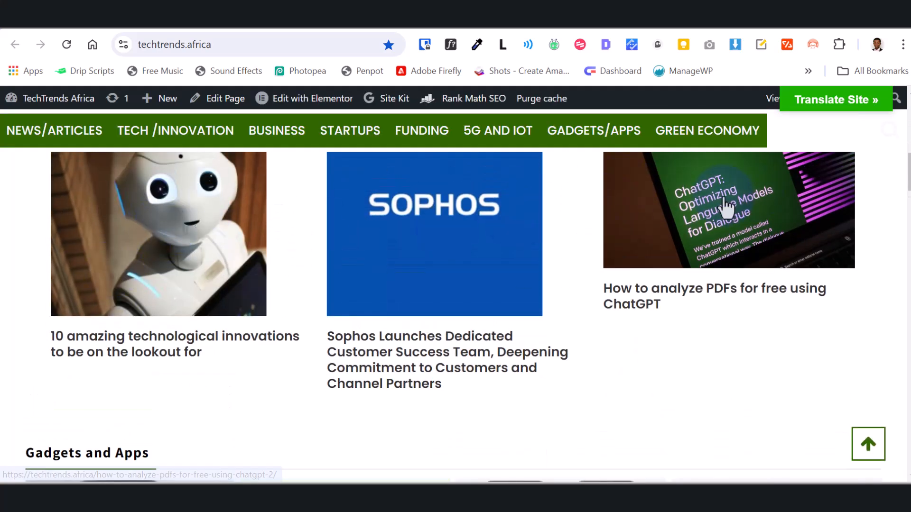
{"action": "scroll", "coordinate": [268, 327], "scroll_direction": "up", "scroll_amount": 3}
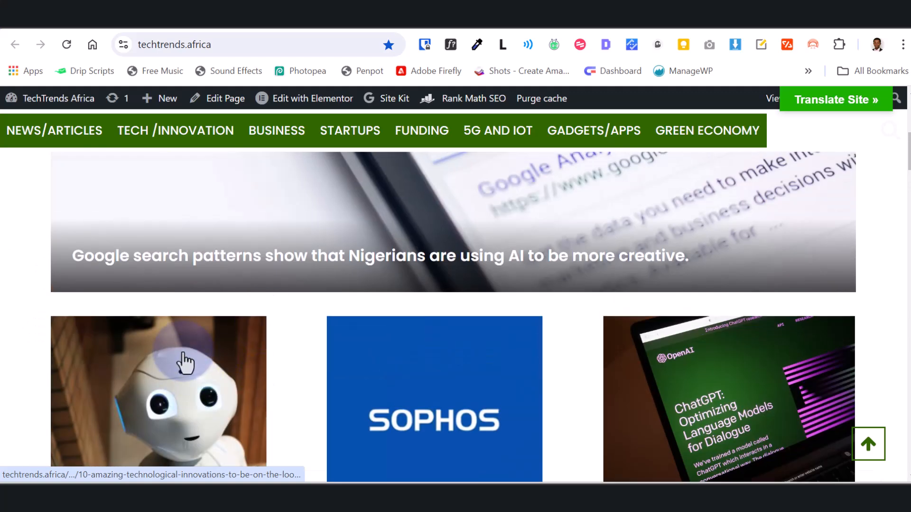
{"action": "scroll", "coordinate": [711, 366], "scroll_direction": "down", "scroll_amount": 2}
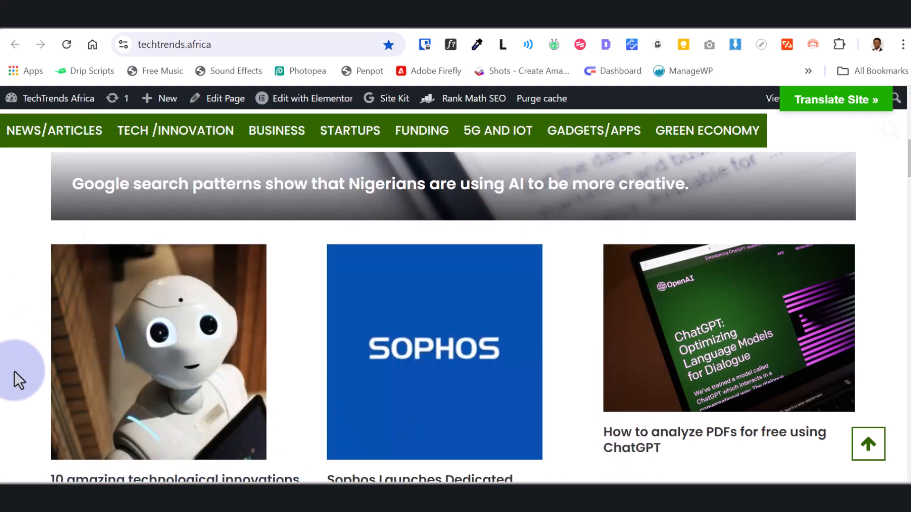
{"action": "scroll", "coordinate": [66, 301], "scroll_direction": "down", "scroll_amount": 1}
{"action": "scroll", "coordinate": [65, 293], "scroll_direction": "down", "scroll_amount": 20}
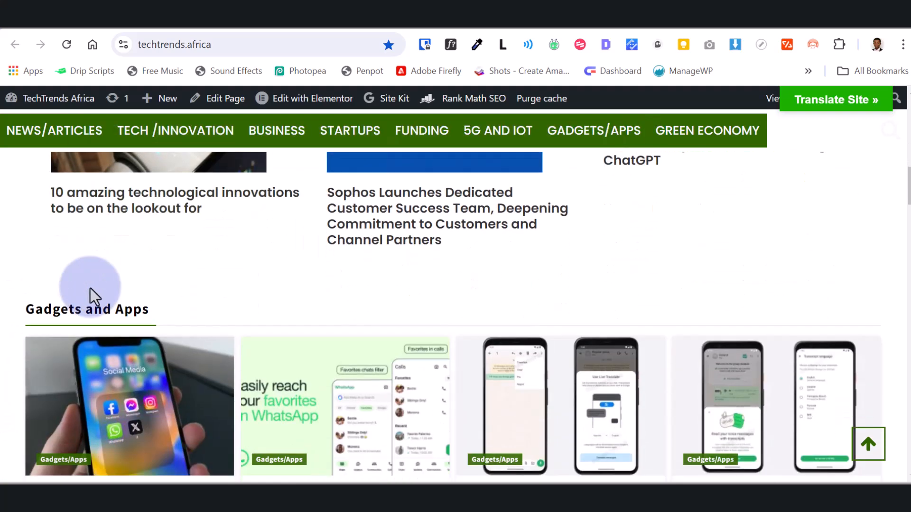
{"action": "scroll", "coordinate": [94, 317], "scroll_direction": "down", "scroll_amount": 3}
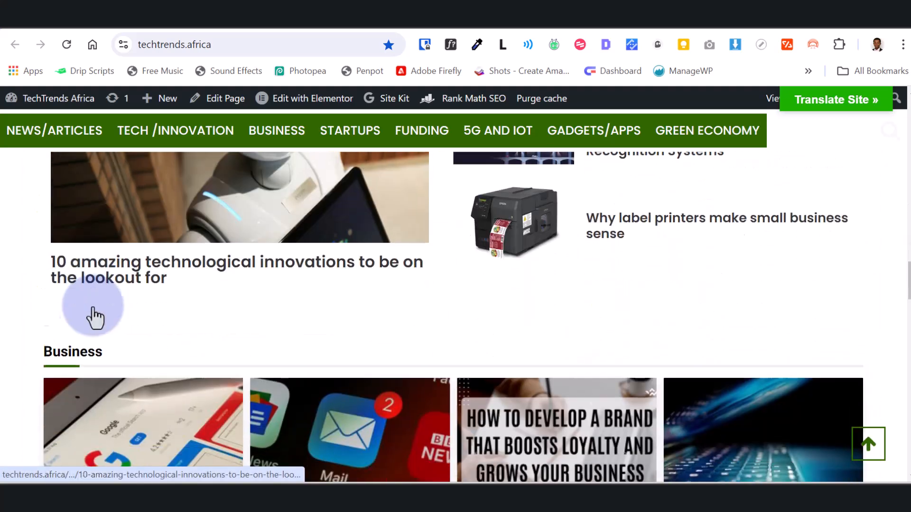
{"action": "scroll", "coordinate": [450, 285], "scroll_direction": "up", "scroll_amount": 8}
{"action": "scroll", "coordinate": [472, 282], "scroll_direction": "up", "scroll_amount": 1}
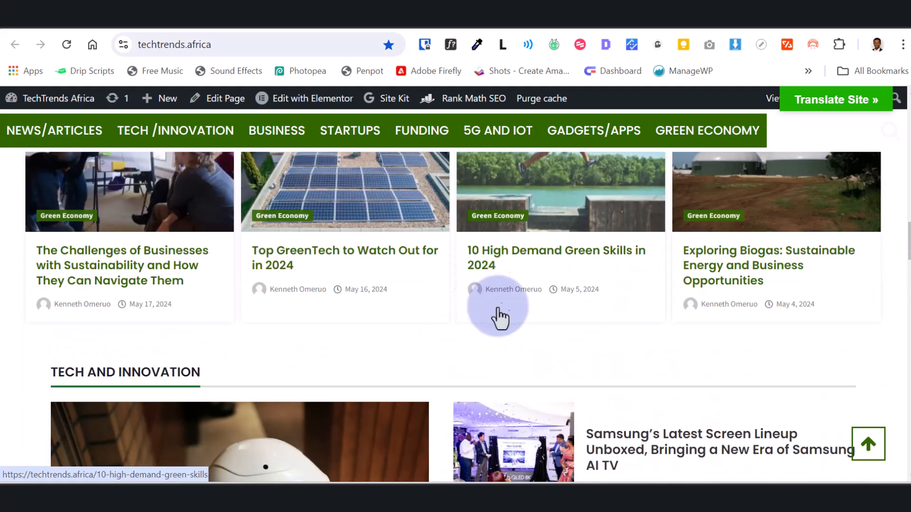
- Return to the ChatGPT PDF article and review the image beneath its title
{"action": "left_click", "coordinate": [674, 28]}
{"action": "scroll", "coordinate": [525, 285], "scroll_direction": "down", "scroll_amount": 3}
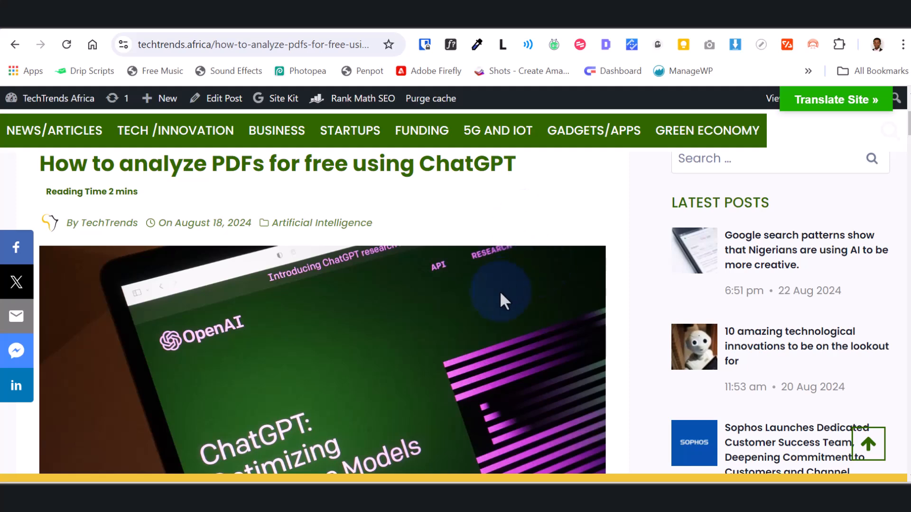
{"action": "scroll", "coordinate": [422, 231], "scroll_direction": "up", "scroll_amount": 3}
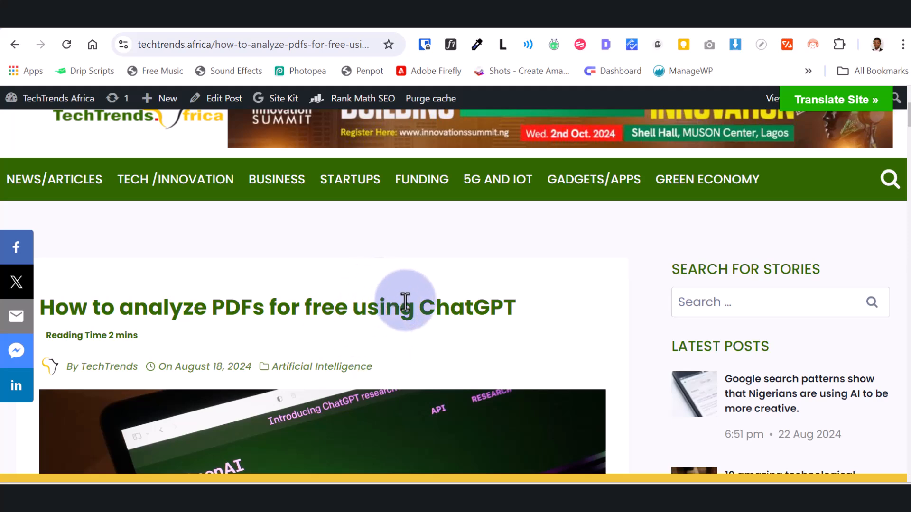
{"action": "scroll", "coordinate": [462, 312], "scroll_direction": "down", "scroll_amount": 1}
{"action": "scroll", "coordinate": [462, 313], "scroll_direction": "down", "scroll_amount": 3}
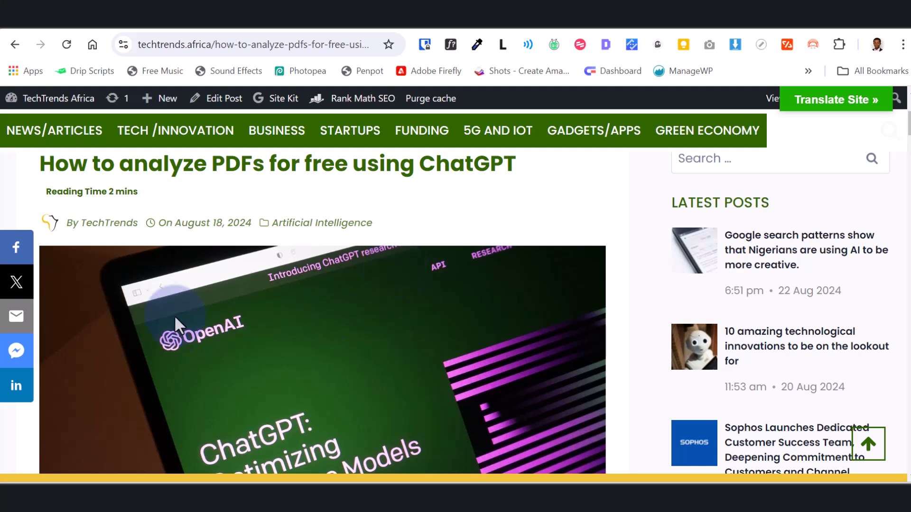
{"action": "scroll", "coordinate": [408, 360], "scroll_direction": "down", "scroll_amount": 3}
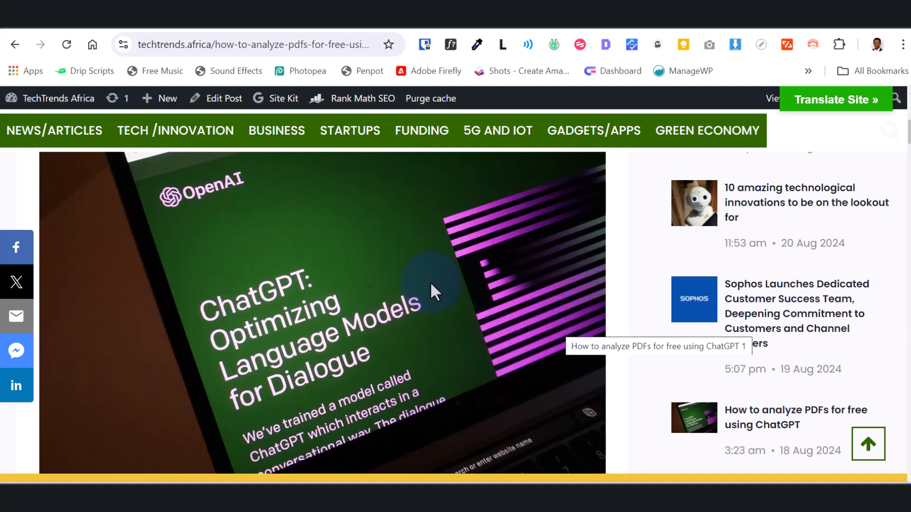
- Switch to the WordPress editor with the draft "How to creating engaging website content that converts visitors" and review its content
{"action": "left_click", "coordinate": [717, 28]}
{"action": "scroll", "coordinate": [387, 317], "scroll_direction": "down", "scroll_amount": 1}
{"action": "scroll", "coordinate": [386, 316], "scroll_direction": "down", "scroll_amount": 5}
{"action": "scroll", "coordinate": [386, 318], "scroll_direction": "up", "scroll_amount": 7}
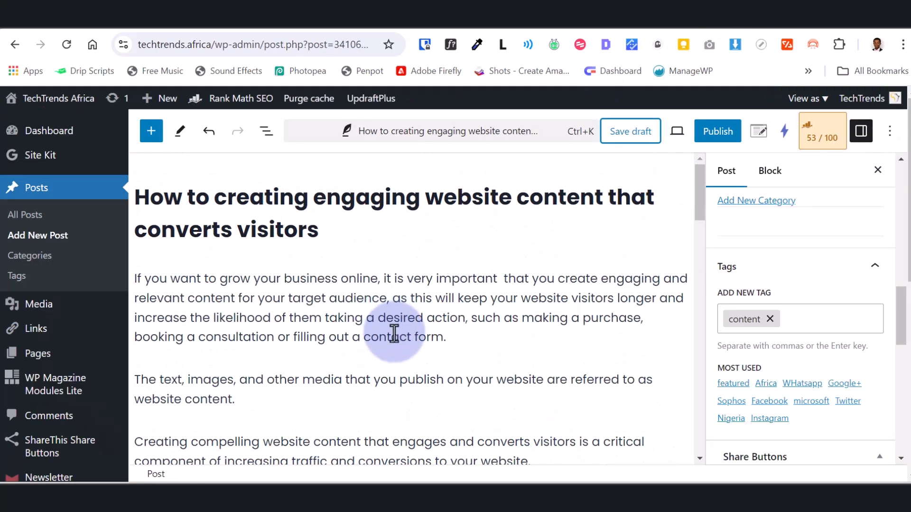
{"action": "scroll", "coordinate": [431, 341], "scroll_direction": "down", "scroll_amount": 3}
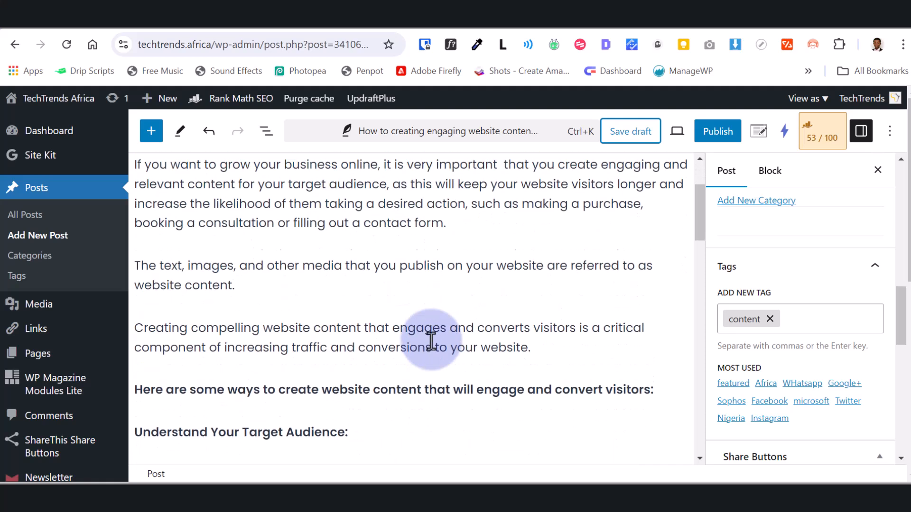
{"action": "scroll", "coordinate": [431, 340], "scroll_direction": "up", "scroll_amount": 4}
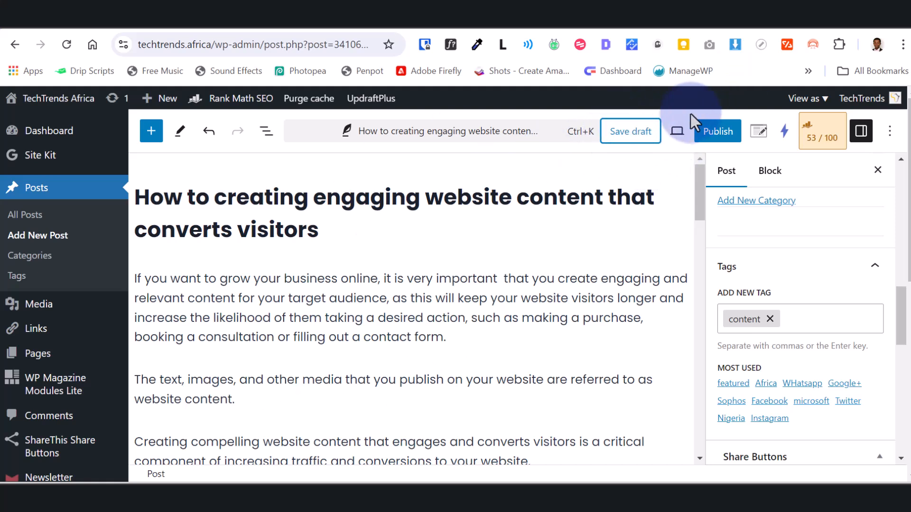
- Preview the draft post in a new tab and check the area around its title and opening paragraphs
{"action": "right_click", "coordinate": [676, 142]}
{"action": "left_click", "coordinate": [677, 136]}
{"action": "left_click", "coordinate": [678, 140]}
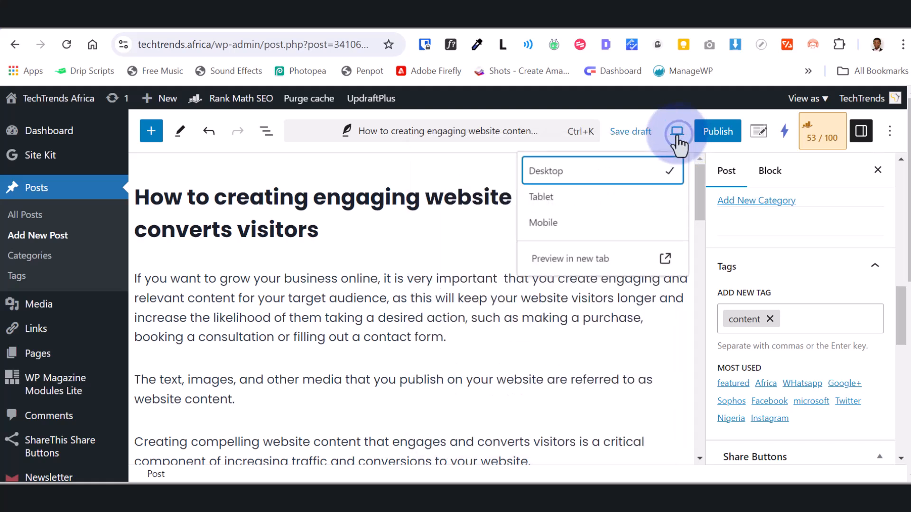
{"action": "left_click", "coordinate": [667, 257]}
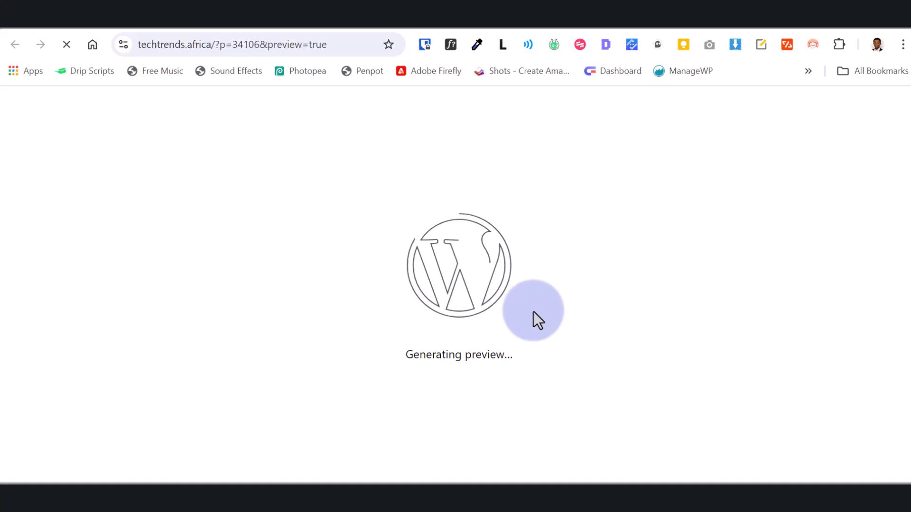
{"action": "scroll", "coordinate": [534, 316], "scroll_direction": "down", "scroll_amount": 4}
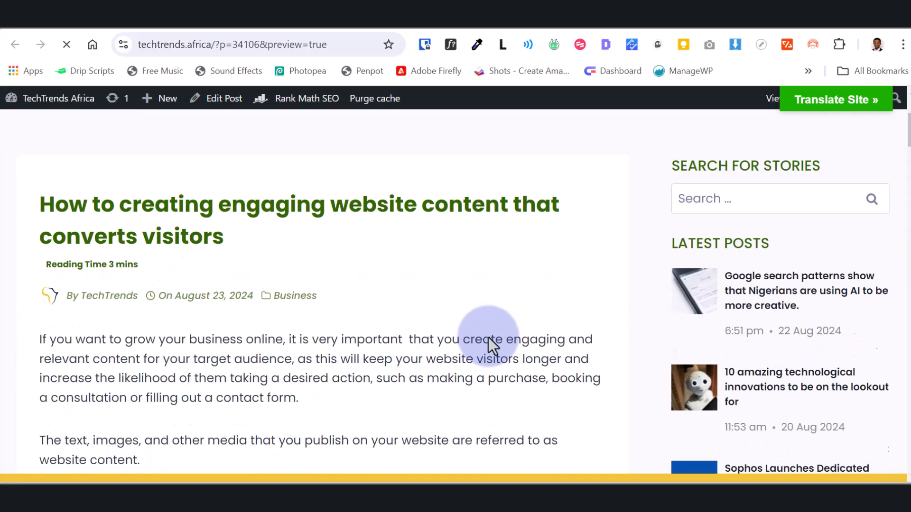
{"action": "mouse_move", "coordinate": [159, 98]}
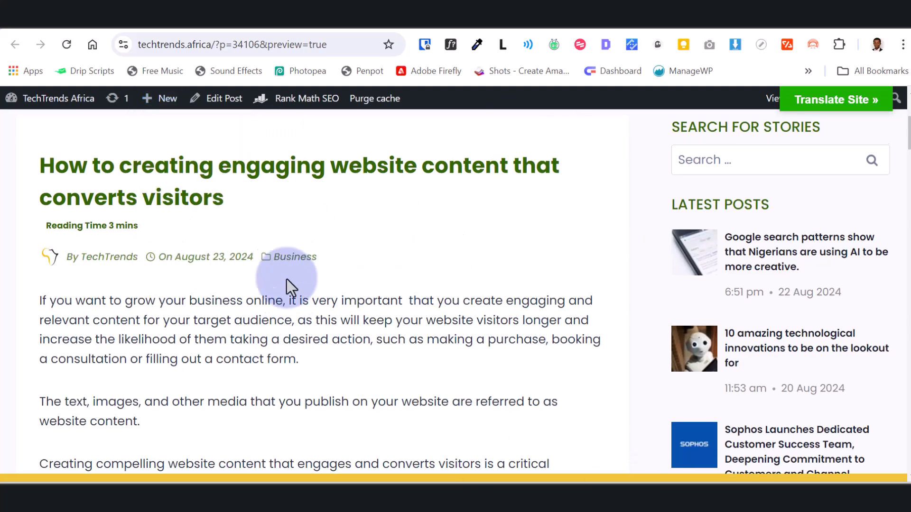
- Dismiss the ad-blocker notice on the draft preview and check the area around the title and opening paragraphs for an image
{"action": "scroll", "coordinate": [325, 306], "scroll_direction": "down", "scroll_amount": 4}
{"action": "scroll", "coordinate": [325, 313], "scroll_direction": "up", "scroll_amount": 7}
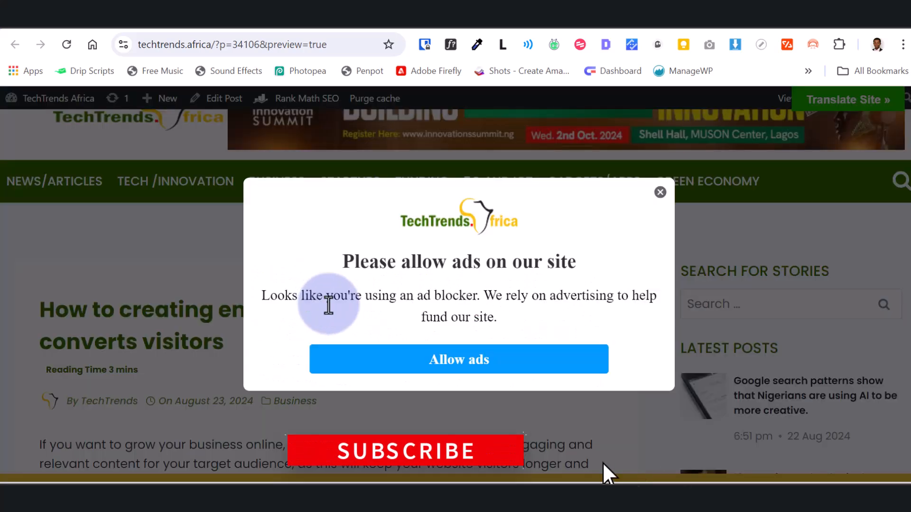
{"action": "left_click", "coordinate": [660, 192]}
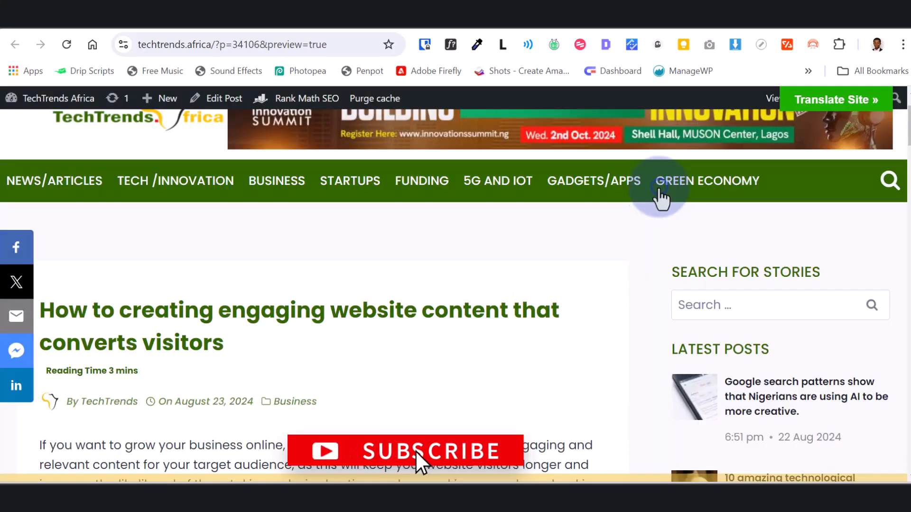
{"action": "scroll", "coordinate": [245, 354], "scroll_direction": "down", "scroll_amount": 4}
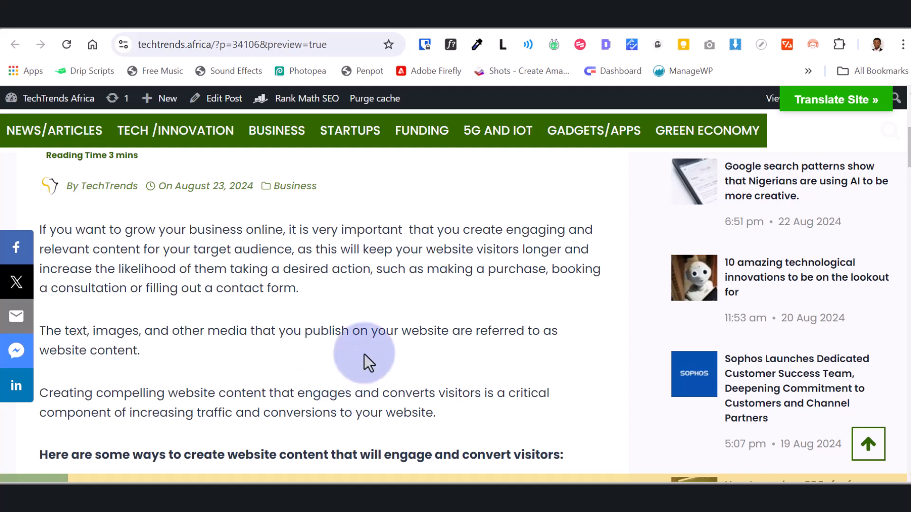
- Return to the WordPress editor and review the draft's body text and its category settings
{"action": "left_click", "coordinate": [695, 14]}
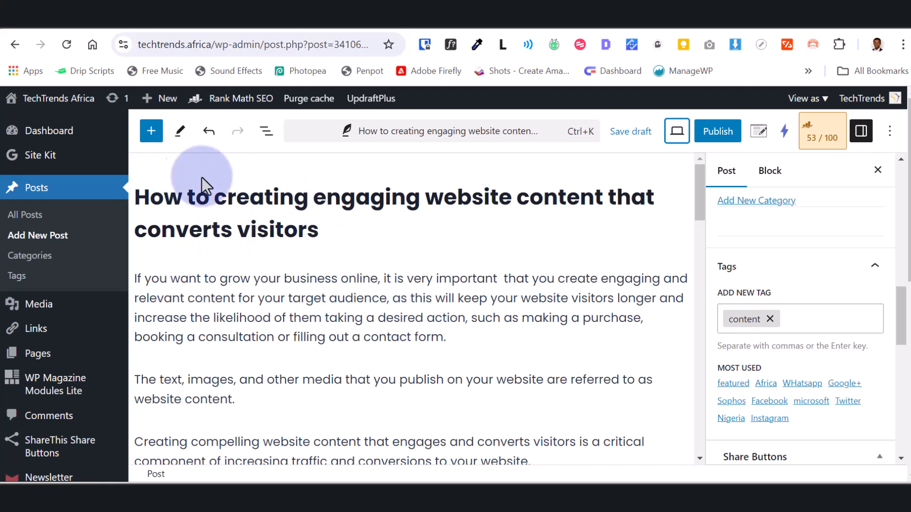
{"action": "scroll", "coordinate": [396, 356], "scroll_direction": "down", "scroll_amount": 3}
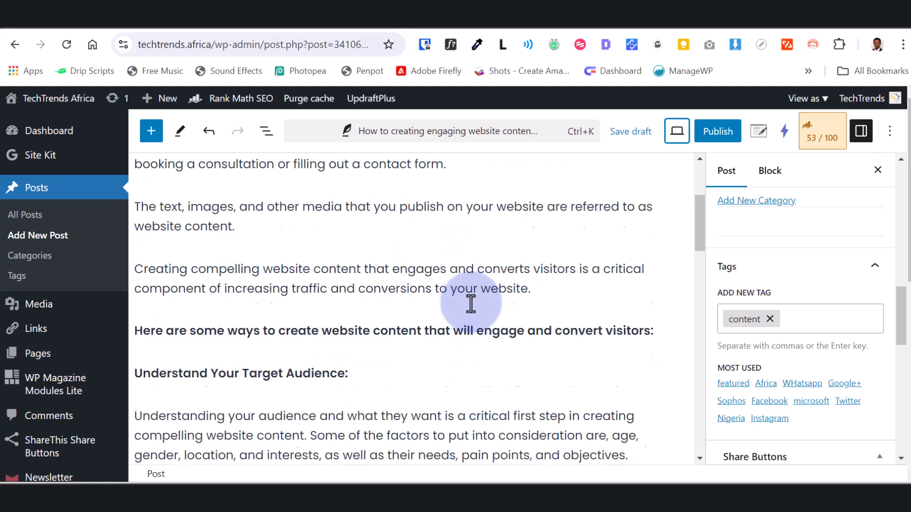
{"action": "scroll", "coordinate": [461, 308], "scroll_direction": "down", "scroll_amount": 3}
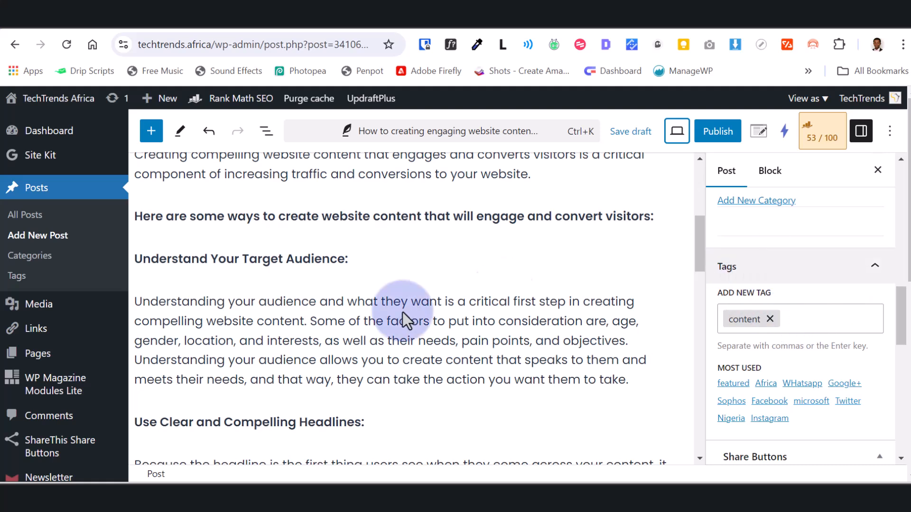
{"action": "scroll", "coordinate": [417, 355], "scroll_direction": "down", "scroll_amount": 3}
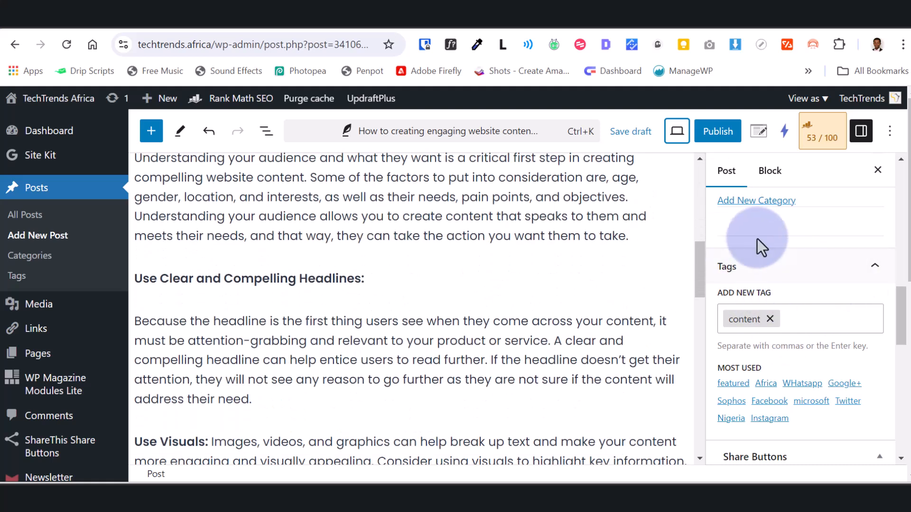
{"action": "scroll", "coordinate": [787, 237], "scroll_direction": "up", "scroll_amount": 5}
{"action": "scroll", "coordinate": [787, 327], "scroll_direction": "down", "scroll_amount": 3}
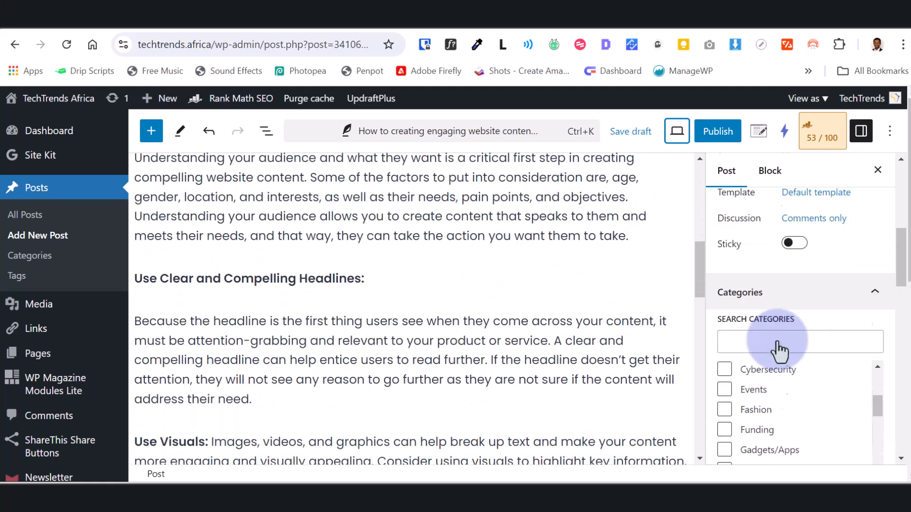
{"action": "left_click_drag", "start_coordinate": [881, 312], "coordinate": [873, 289]}
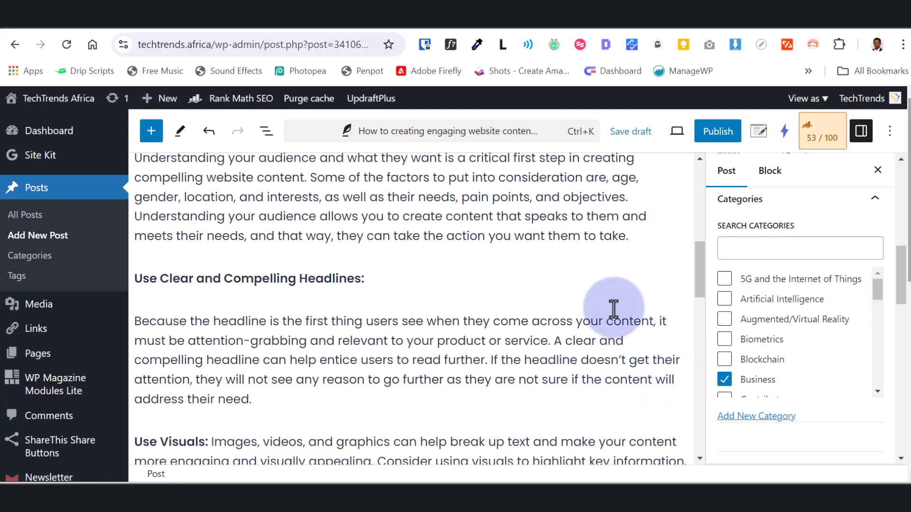
- Switch to the TechTrends Africa home page and compare the post thumbnails in the lead stories, Gadgets and Apps, and Green Economy sections
{"action": "left_click", "coordinate": [715, 20]}
{"action": "left_click", "coordinate": [676, 29]}
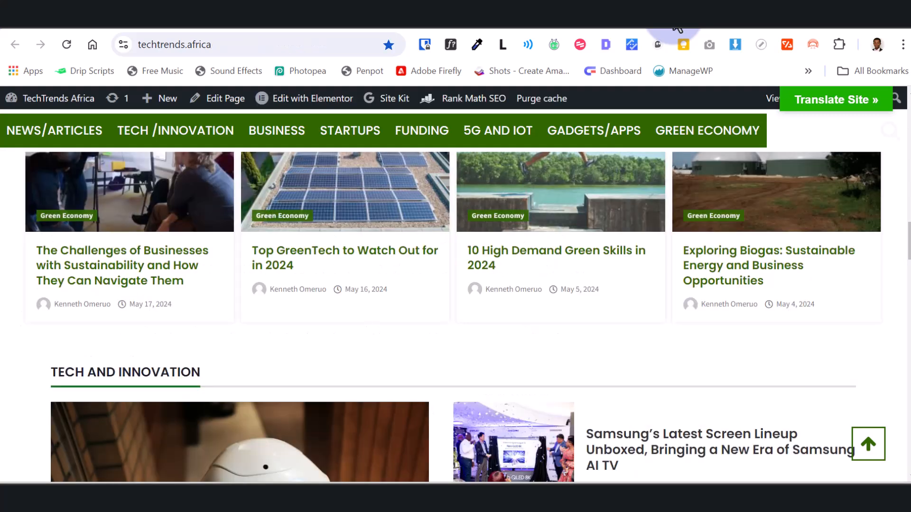
{"action": "scroll", "coordinate": [447, 326], "scroll_direction": "down", "scroll_amount": 10}
{"action": "scroll", "coordinate": [457, 291], "scroll_direction": "up", "scroll_amount": 1}
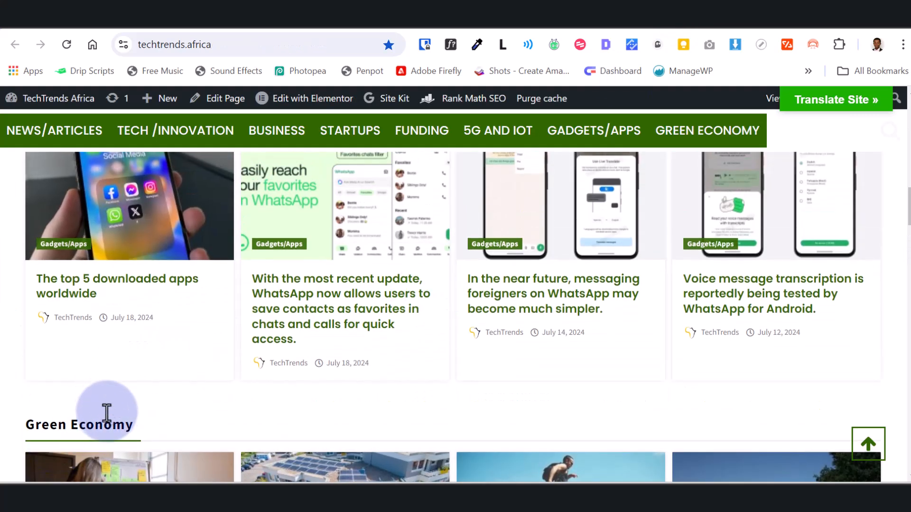
{"action": "scroll", "coordinate": [106, 418], "scroll_direction": "up", "scroll_amount": 7}
{"action": "scroll", "coordinate": [134, 393], "scroll_direction": "down", "scroll_amount": 4}
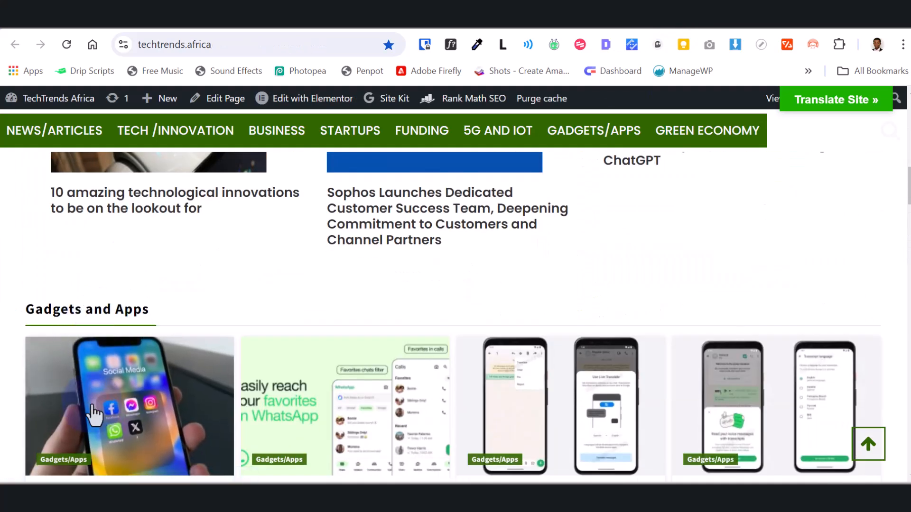
{"action": "scroll", "coordinate": [122, 329], "scroll_direction": "up", "scroll_amount": 6}
{"action": "scroll", "coordinate": [177, 398], "scroll_direction": "down", "scroll_amount": 3}
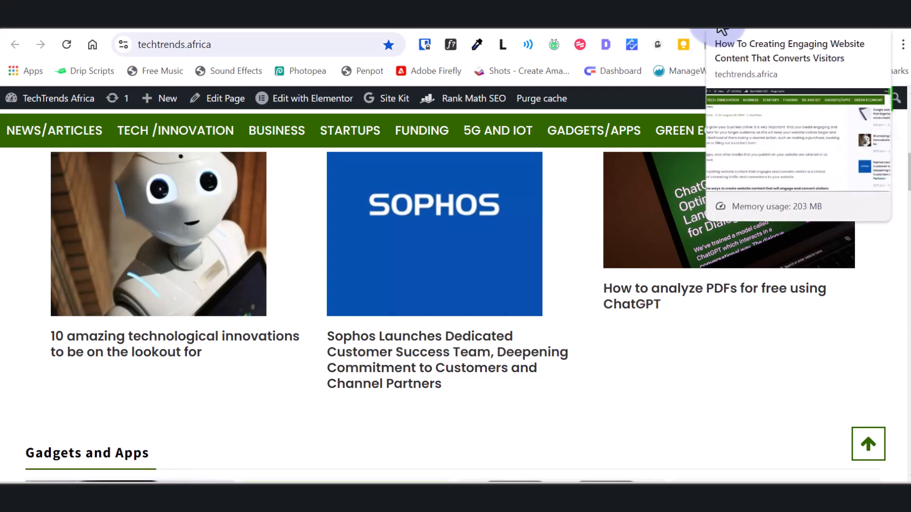
- Return to the draft in the WordPress editor and open the featured image selection from the post settings
{"action": "left_click", "coordinate": [721, 31]}
{"action": "left_click", "coordinate": [696, 30]}
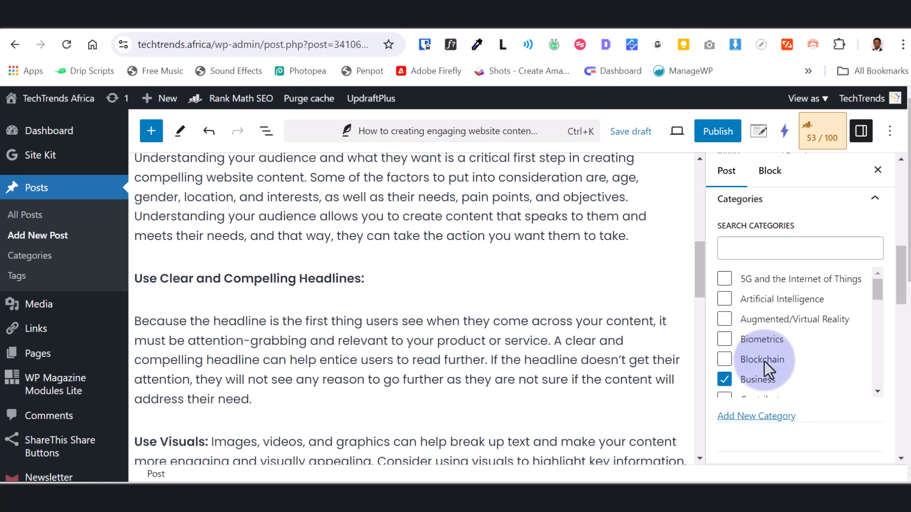
{"action": "scroll", "coordinate": [636, 284], "scroll_direction": "up", "scroll_amount": 10}
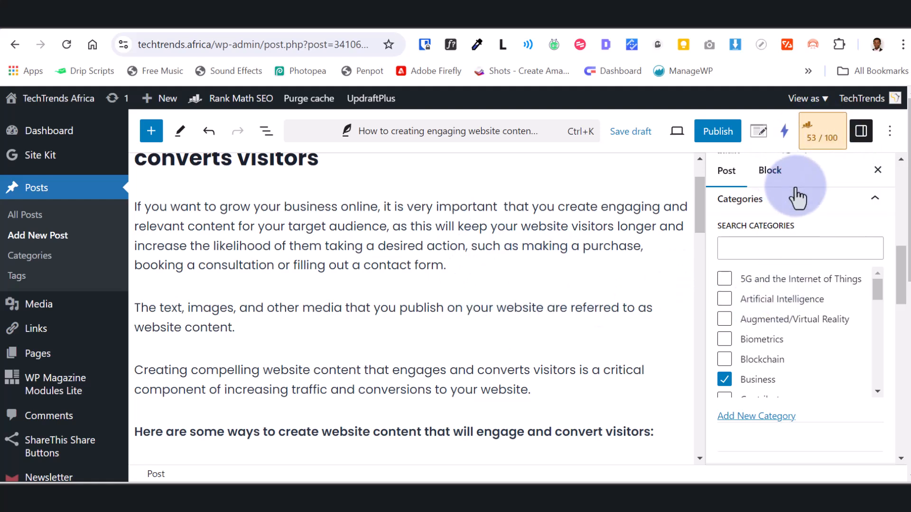
{"action": "scroll", "coordinate": [403, 280], "scroll_direction": "up", "scroll_amount": 2}
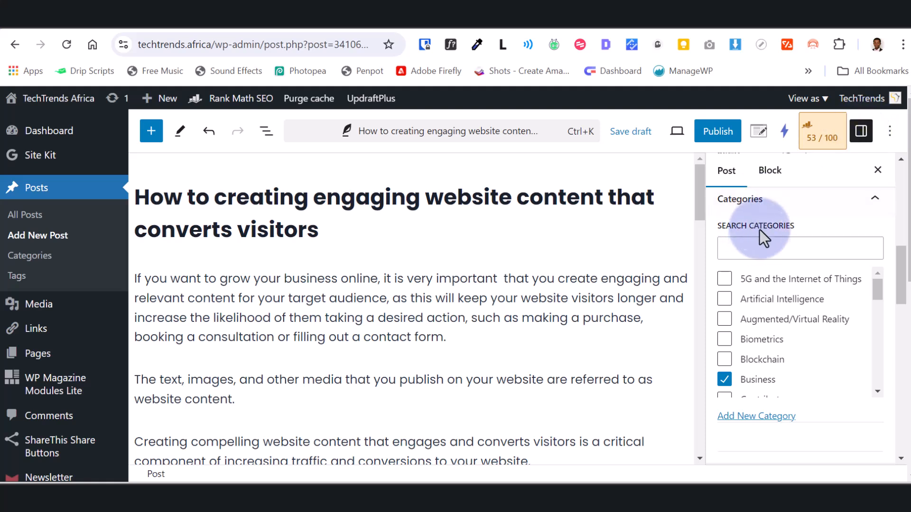
{"action": "scroll", "coordinate": [759, 237], "scroll_direction": "up", "scroll_amount": 4}
{"action": "left_click", "coordinate": [727, 178]}
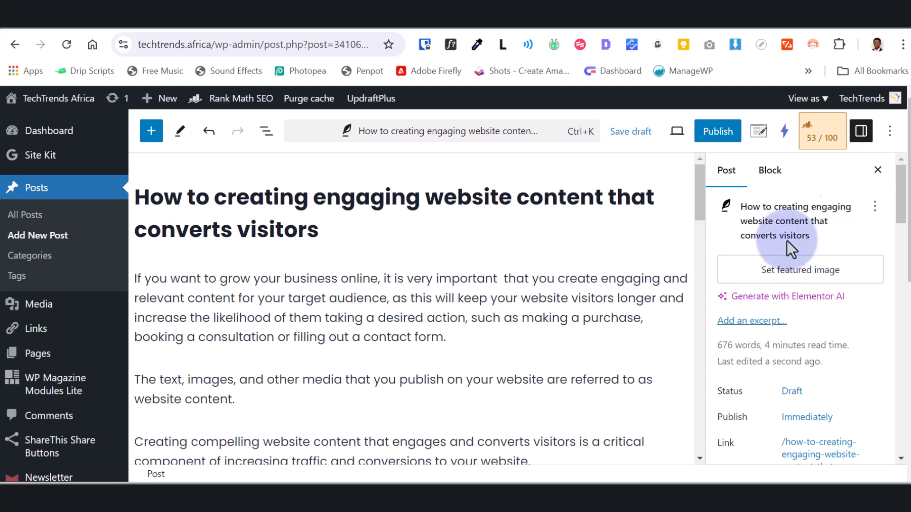
{"action": "left_click", "coordinate": [801, 275]}
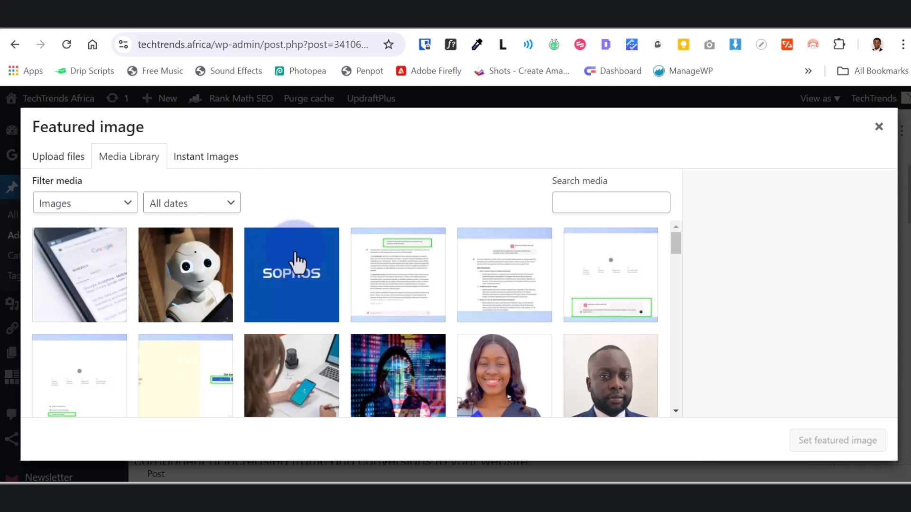
- Look over the media library, home page, draft preview and Unsplash site, ending back at the draft's featured image selection
{"action": "left_click", "coordinate": [325, 298]}
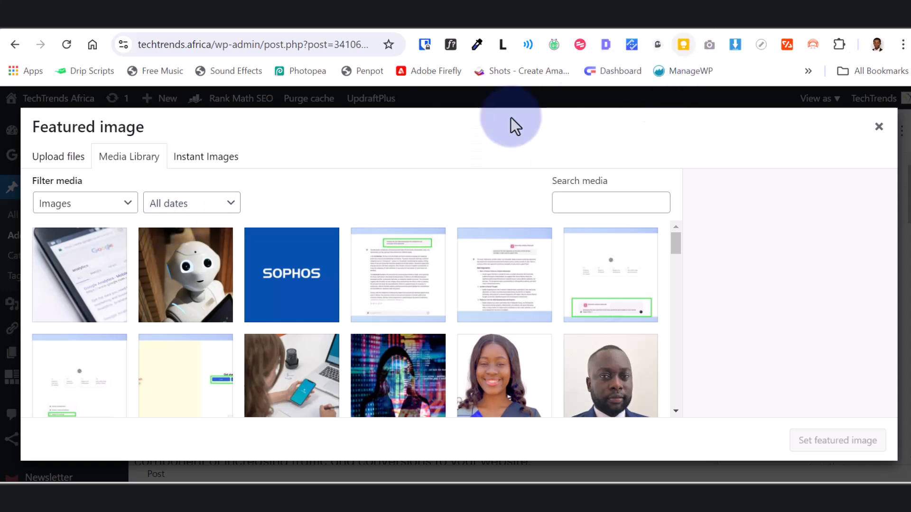
{"action": "left_click", "coordinate": [729, 12]}
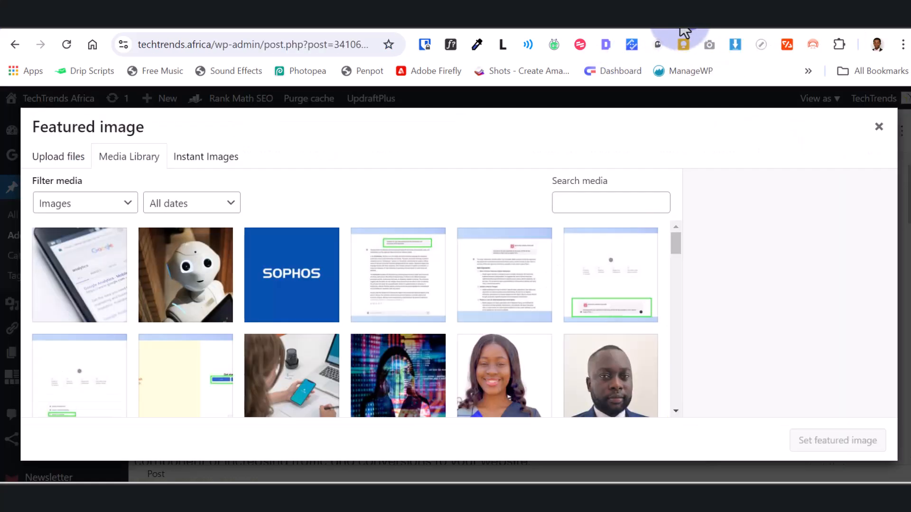
{"action": "left_click", "coordinate": [692, 27]}
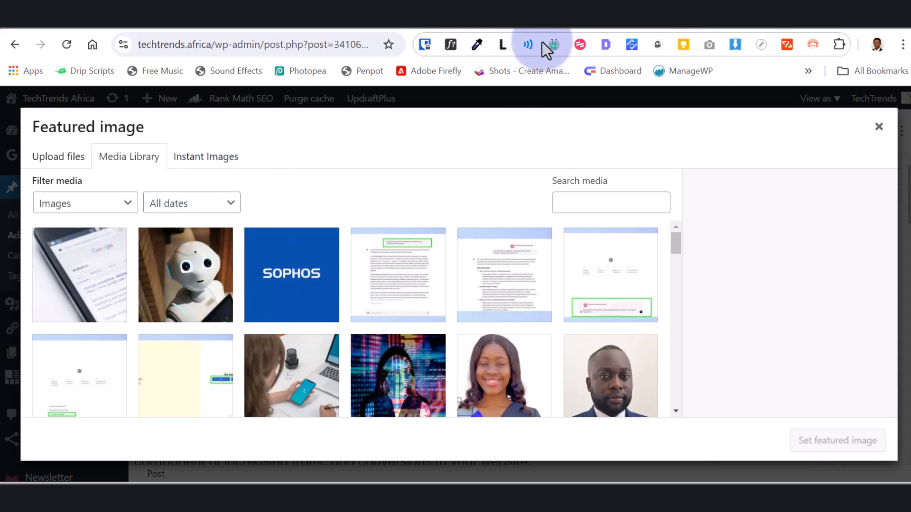
{"action": "left_click", "coordinate": [675, 28]}
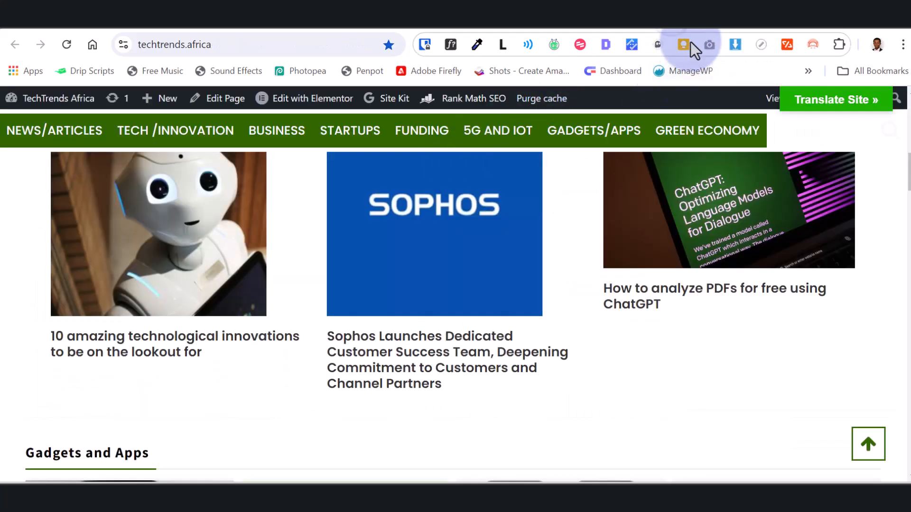
{"action": "left_click", "coordinate": [712, 29]}
{"action": "scroll", "coordinate": [109, 341], "scroll_direction": "up", "scroll_amount": 6}
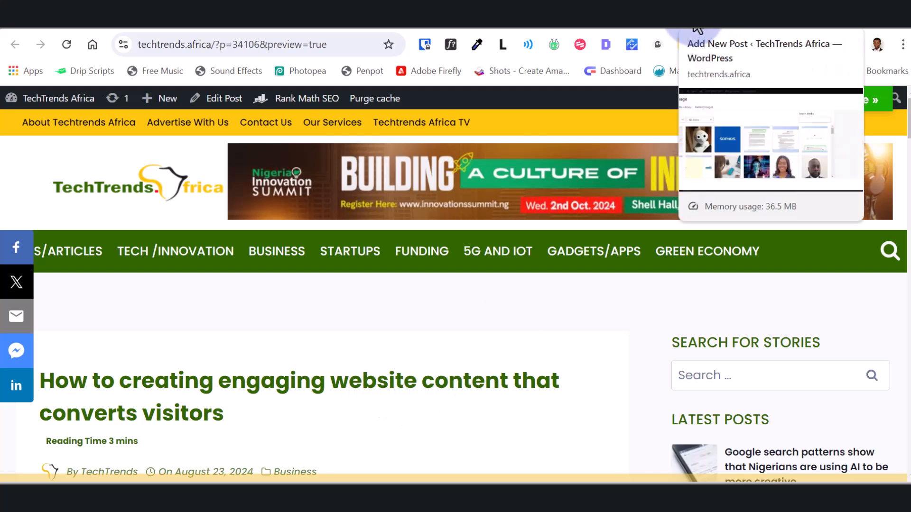
{"action": "left_click", "coordinate": [740, 30]}
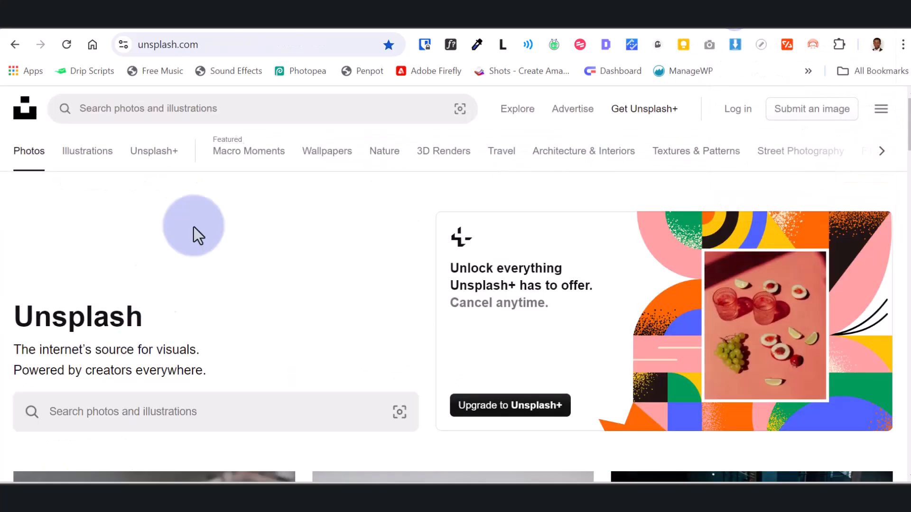
{"action": "left_click", "coordinate": [696, 30]}
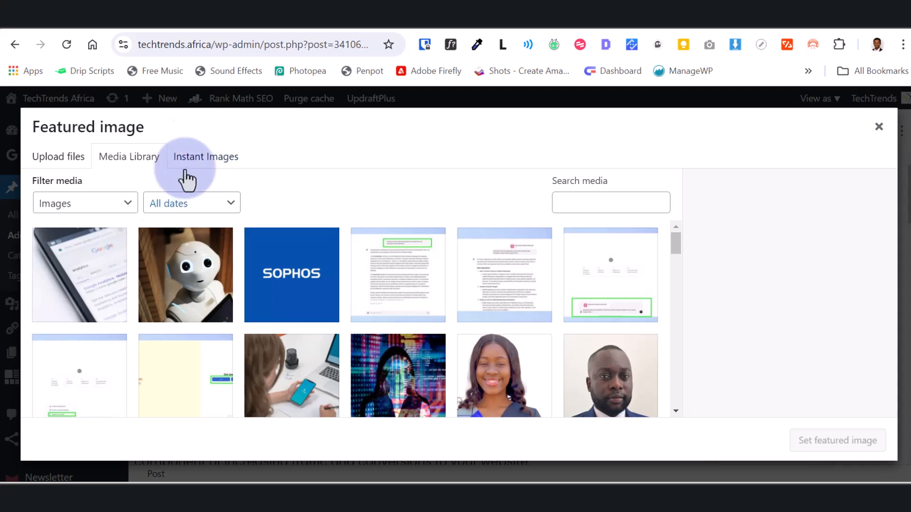
- Search Unsplash through Instant Images for "website content", checking the draft preview's title for suitable keywords
{"action": "left_click", "coordinate": [215, 162]}
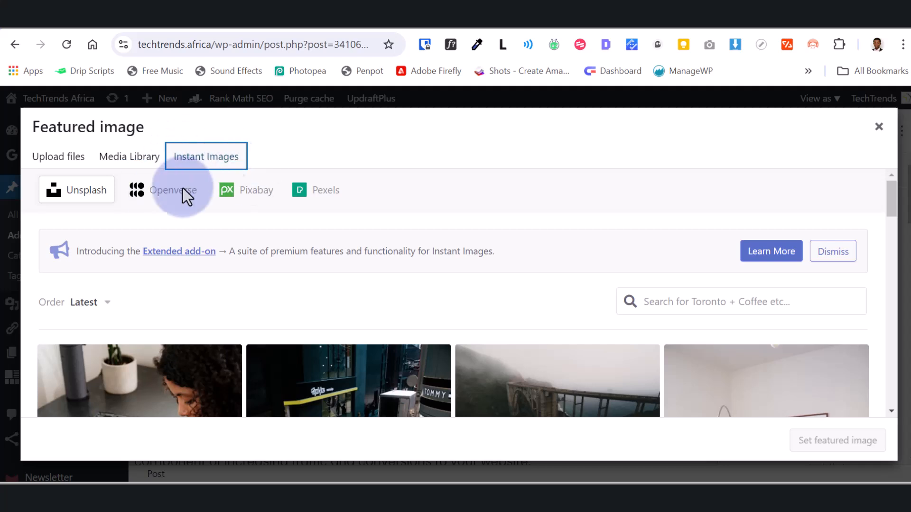
{"action": "left_click", "coordinate": [699, 290]}
{"action": "type", "text": "content"}
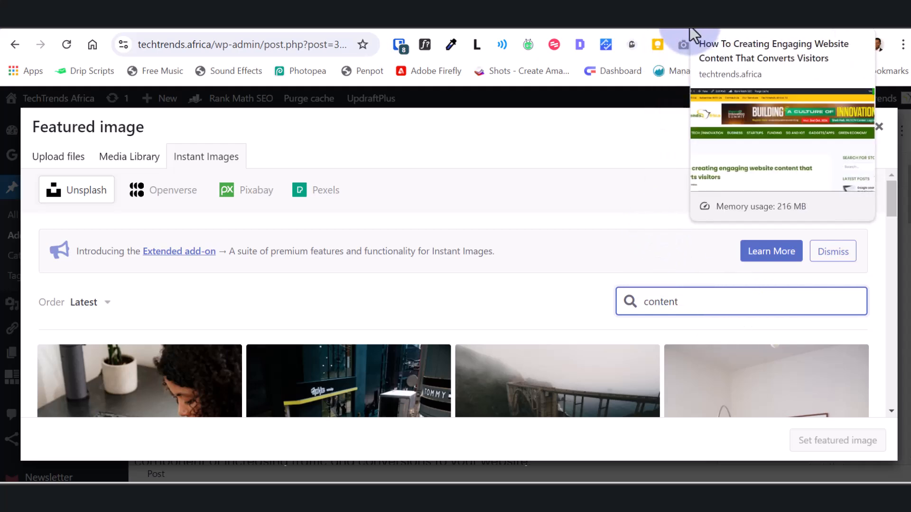
{"action": "left_click", "coordinate": [695, 34]}
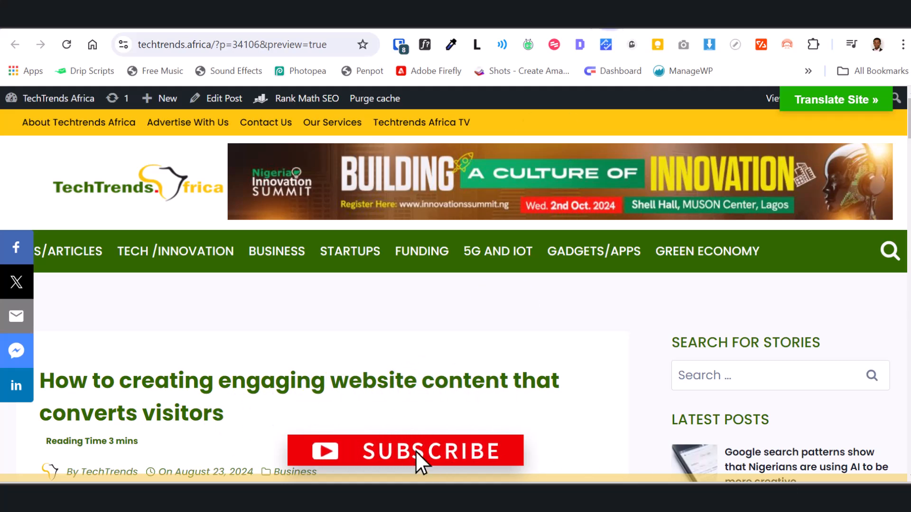
{"action": "left_click", "coordinate": [667, 32]}
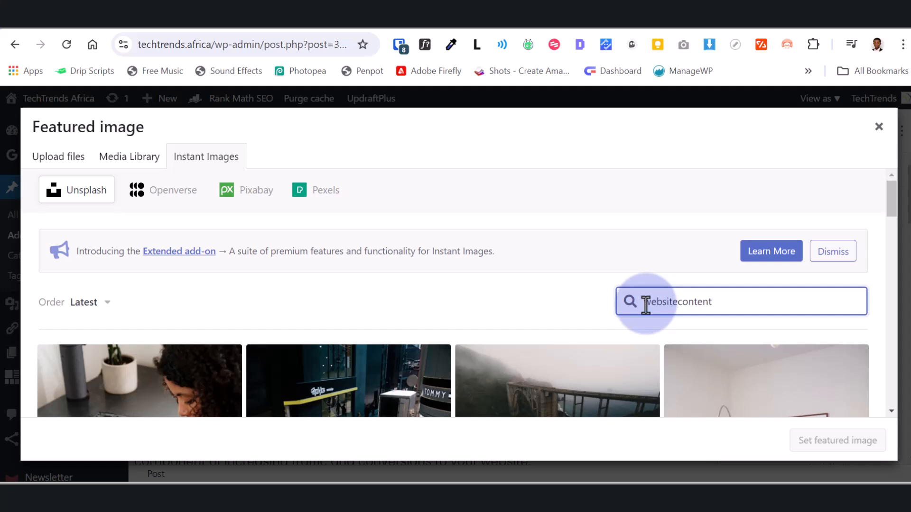
{"action": "key", "text": "Return"}
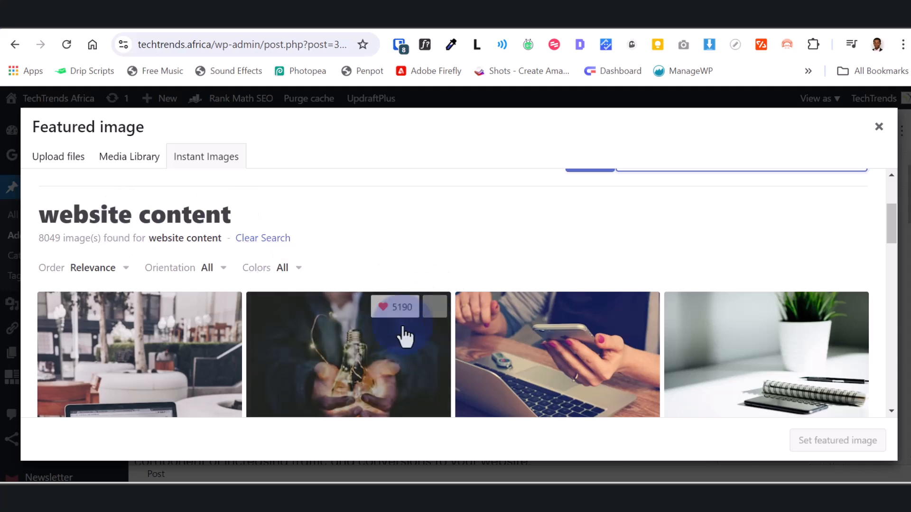
- Browse the Unsplash results for a photo suited to the website content post, and return to the search field
{"action": "scroll", "coordinate": [409, 309], "scroll_direction": "down", "scroll_amount": 5}
{"action": "scroll", "coordinate": [306, 330], "scroll_direction": "up", "scroll_amount": 5}
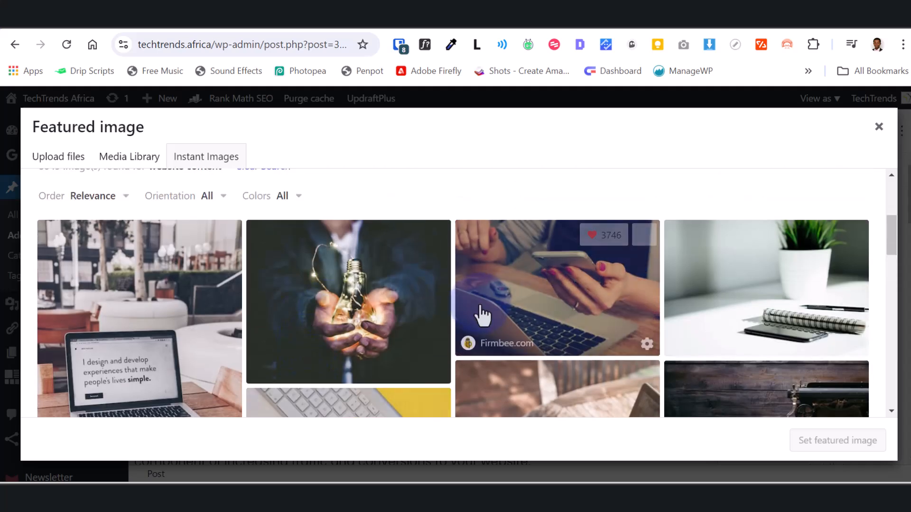
{"action": "scroll", "coordinate": [585, 316], "scroll_direction": "down", "scroll_amount": 5}
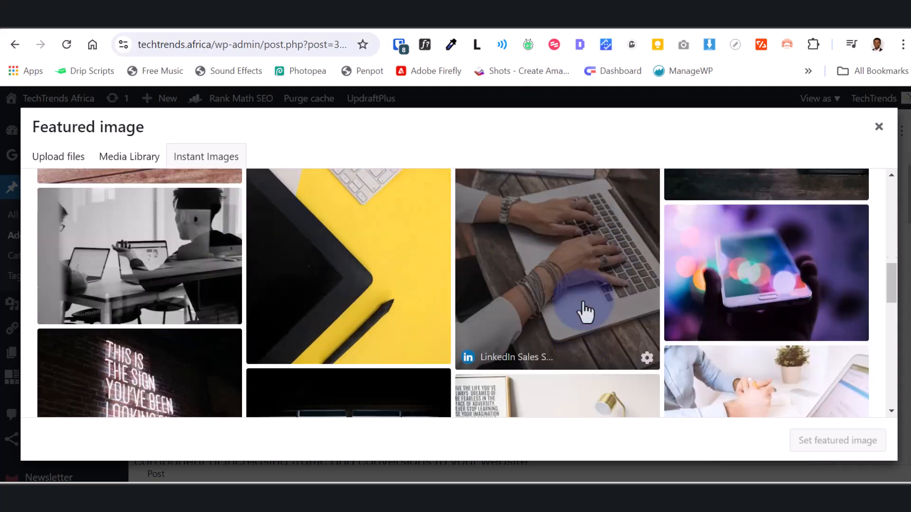
{"action": "scroll", "coordinate": [655, 294], "scroll_direction": "down", "scroll_amount": 5}
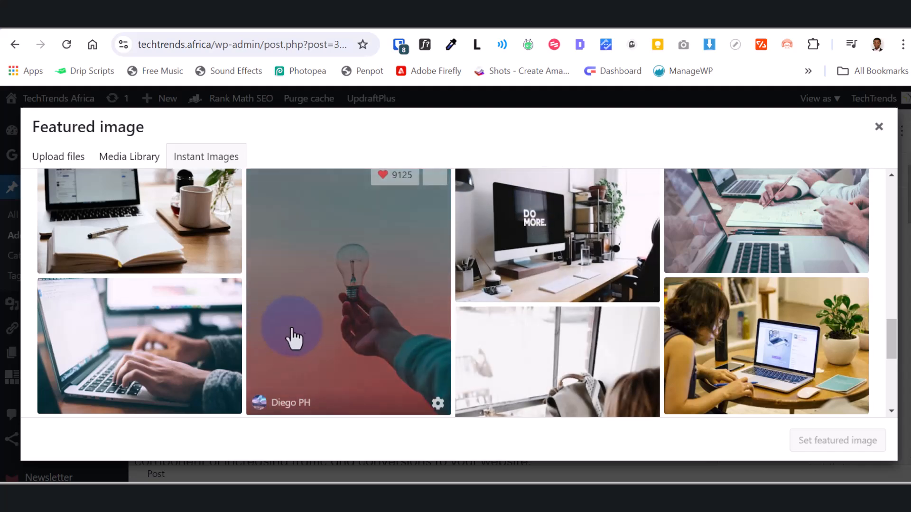
{"action": "left_click", "coordinate": [322, 327]}
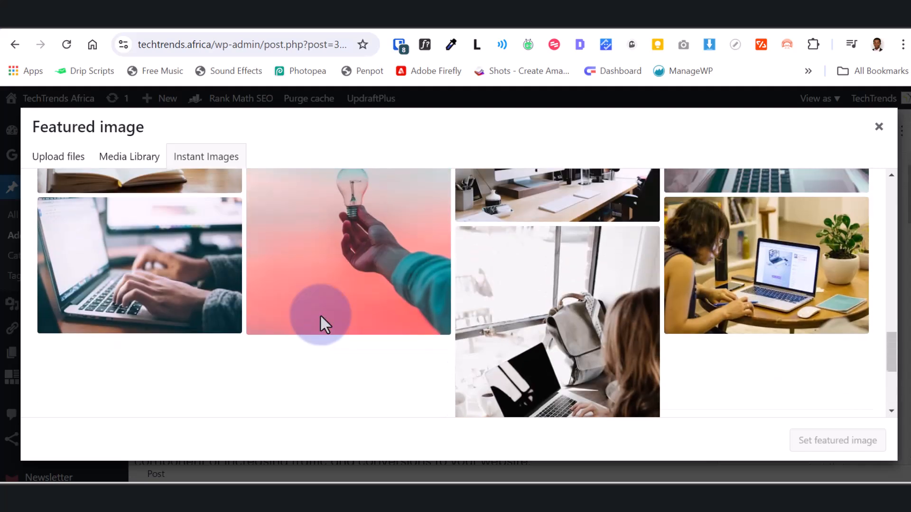
{"action": "scroll", "coordinate": [444, 235], "scroll_direction": "up", "scroll_amount": 3}
{"action": "scroll", "coordinate": [444, 234], "scroll_direction": "up", "scroll_amount": 10}
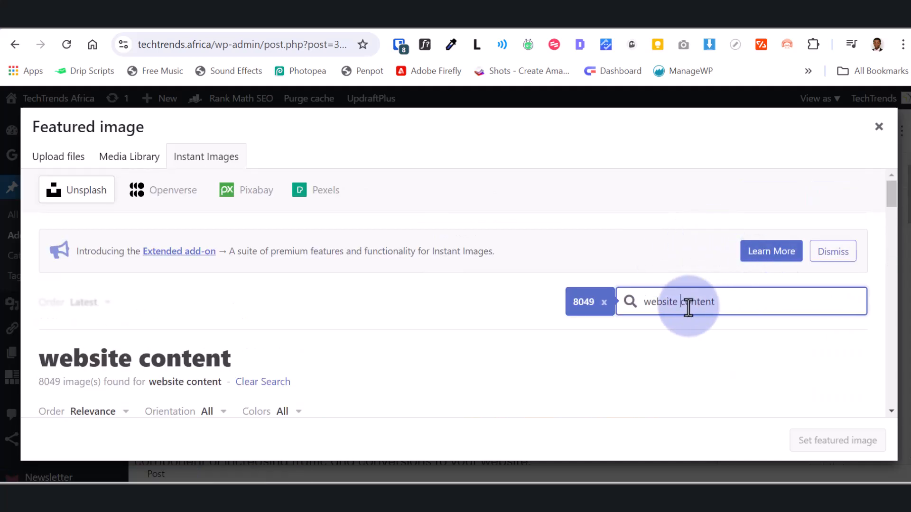
- Search Unsplash for "content creation" and look through the resulting photos
{"action": "left_click_drag", "start_coordinate": [719, 305], "coordinate": [642, 308]}
{"action": "type", "text": "d"}
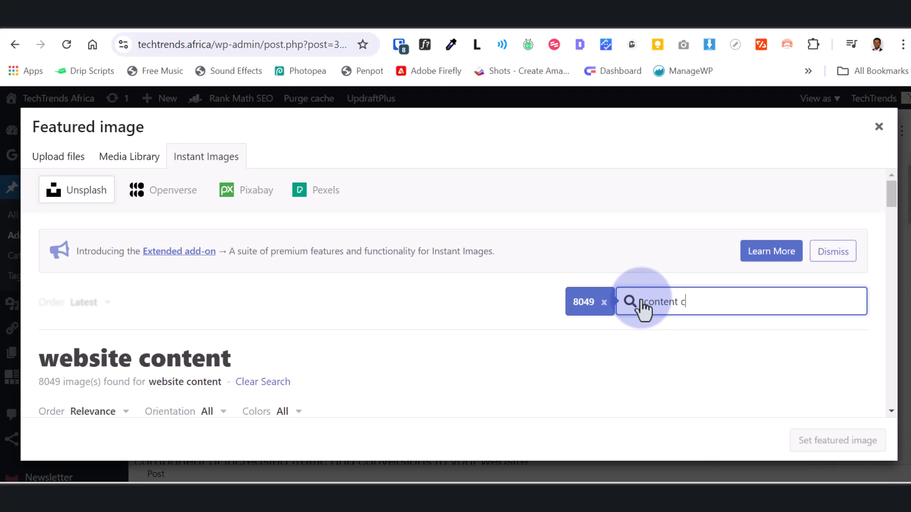
{"action": "type", "text": "ontent creation"}
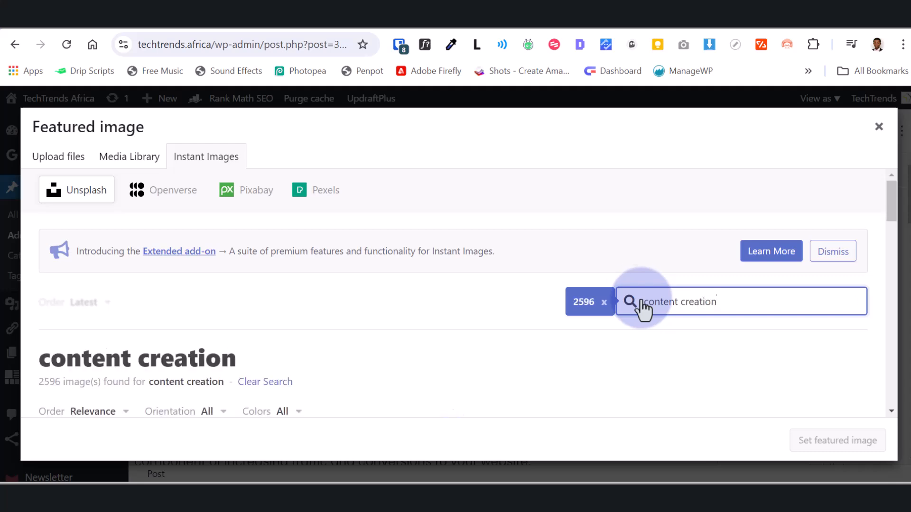
{"action": "scroll", "coordinate": [622, 277], "scroll_direction": "down", "scroll_amount": 15}
{"action": "scroll", "coordinate": [439, 267], "scroll_direction": "up", "scroll_amount": 15}
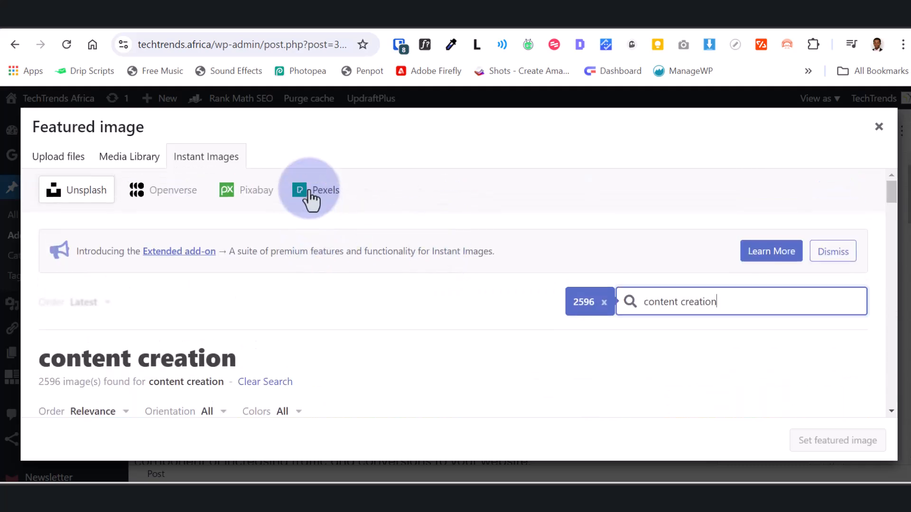
- Switch the image source to Pixabay and search it for "website content"
{"action": "left_click", "coordinate": [234, 194]}
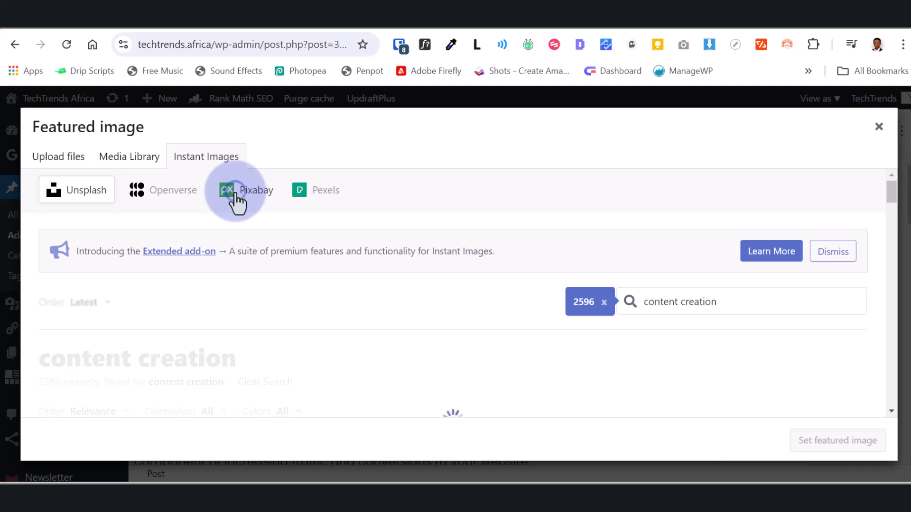
{"action": "left_click", "coordinate": [753, 307]}
{"action": "type", "text": "website content"}
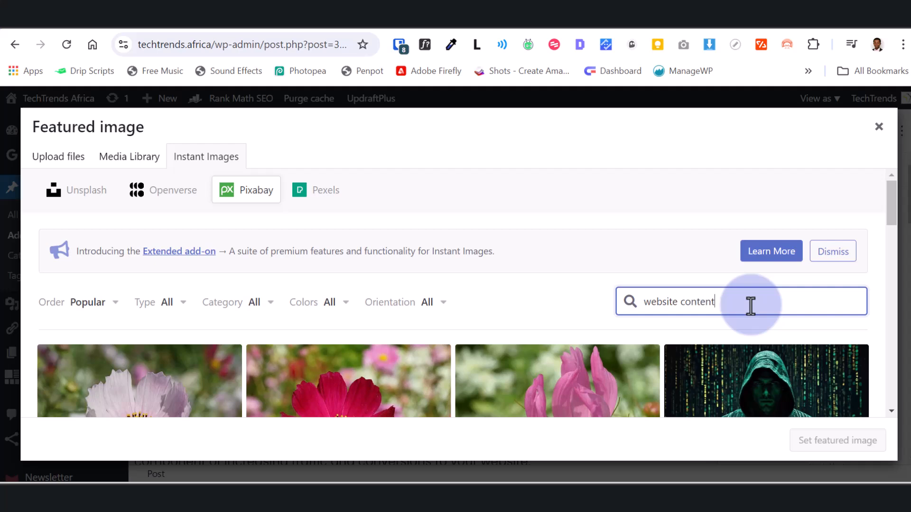
{"action": "key", "text": "Return"}
- Browse the Pixabay results and import the "Content Marketing" desk photo with the pointing hand into the media library
{"action": "scroll", "coordinate": [575, 305], "scroll_direction": "down", "scroll_amount": 7}
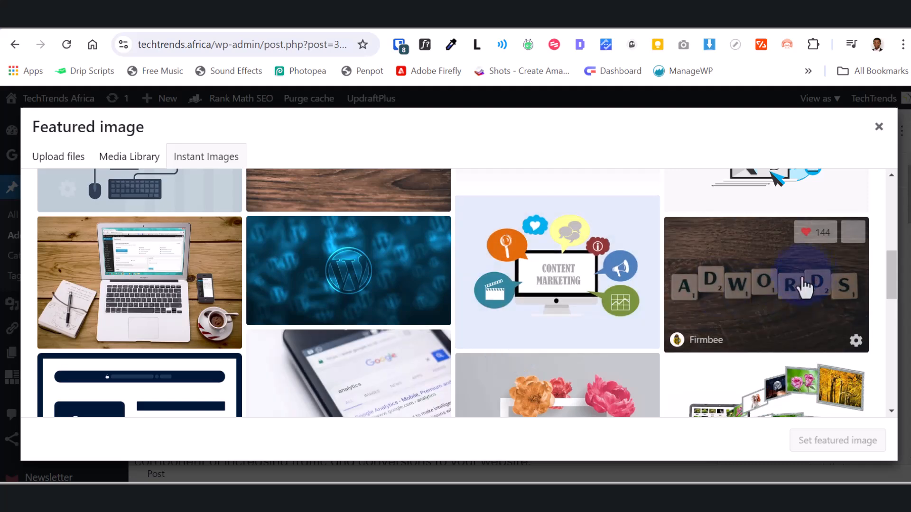
{"action": "scroll", "coordinate": [489, 325], "scroll_direction": "down", "scroll_amount": 1}
{"action": "scroll", "coordinate": [488, 325], "scroll_direction": "down", "scroll_amount": 5}
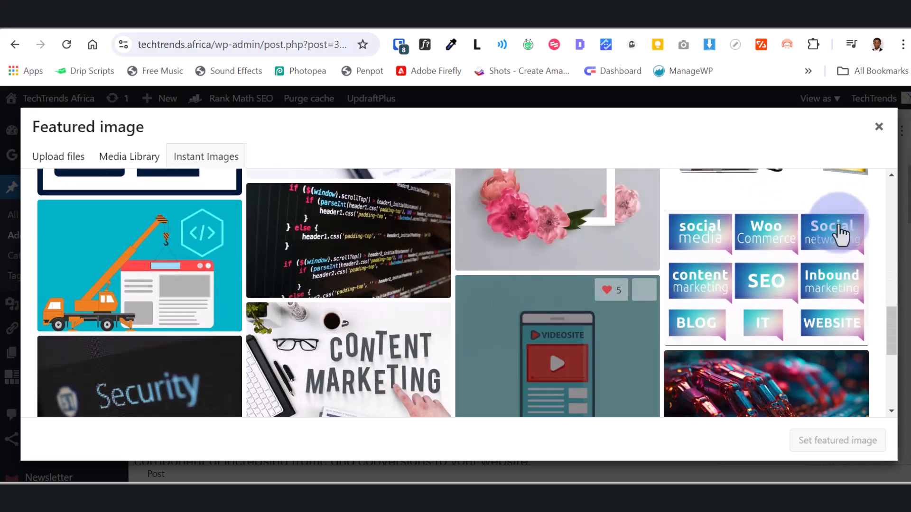
{"action": "scroll", "coordinate": [716, 300], "scroll_direction": "down", "scroll_amount": 2}
{"action": "scroll", "coordinate": [708, 303], "scroll_direction": "down", "scroll_amount": 1}
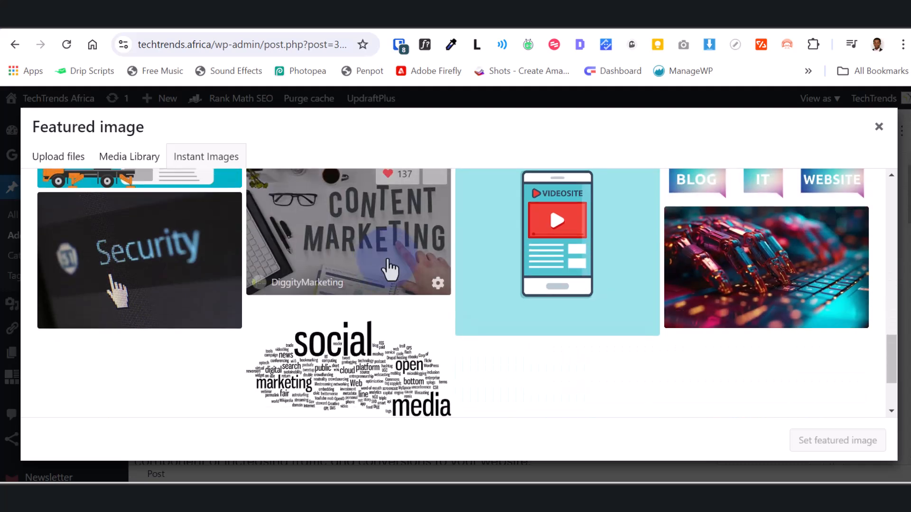
{"action": "scroll", "coordinate": [386, 255], "scroll_direction": "up", "scroll_amount": 2}
{"action": "left_click", "coordinate": [374, 301]}
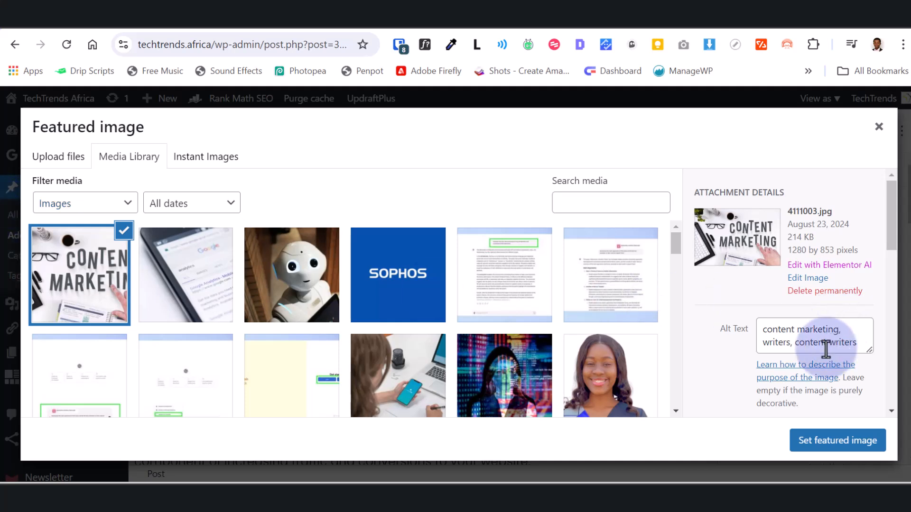
- Extend the imported photo's alt text to read "website content,content,marketing, writers, content writers"
{"action": "left_click", "coordinate": [854, 340]}
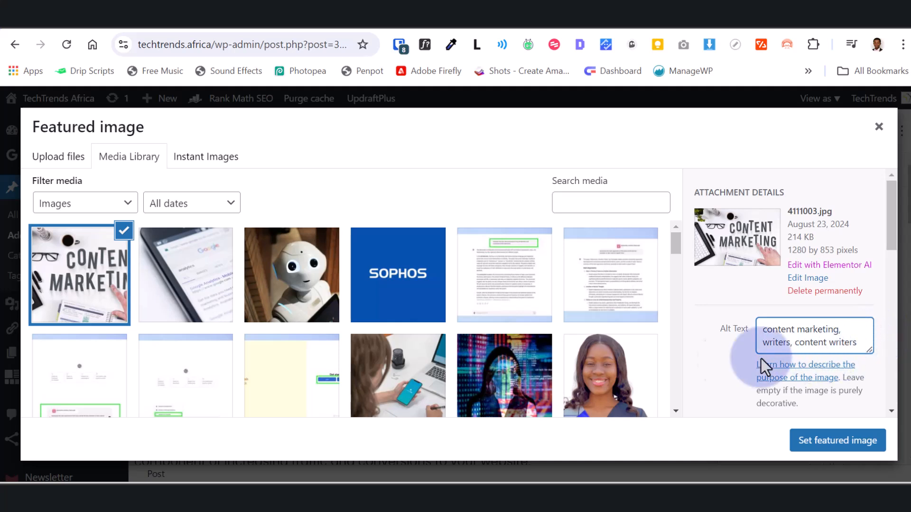
{"action": "left_click", "coordinate": [762, 332]}
{"action": "type", "text": "con"}
{"action": "key", "text": "BackSpace"}
{"action": "key", "text": "BackSpace"}
{"action": "key", "text": "BackSpace"}
{"action": "type", "text": "webs"}
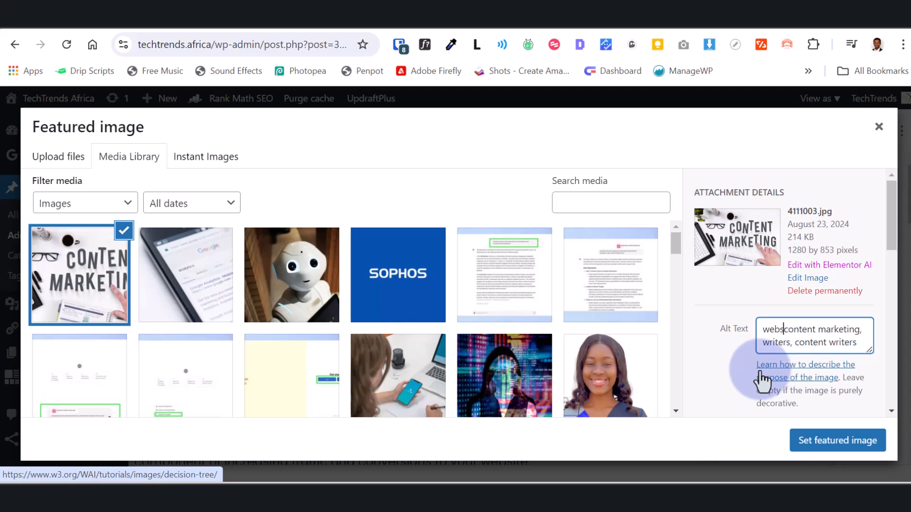
{"action": "type", "text": "ite"}
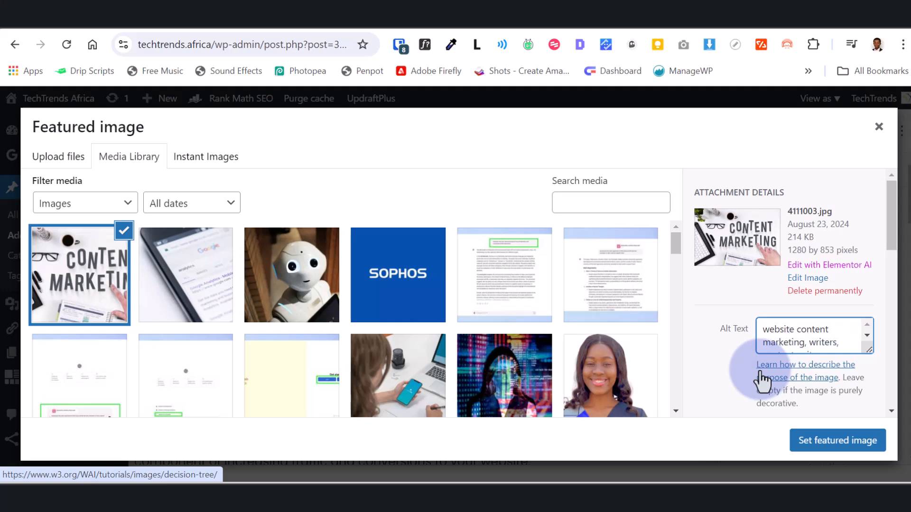
{"action": "left_click", "coordinate": [834, 331]}
{"action": "key", "text": "BackSpace"}
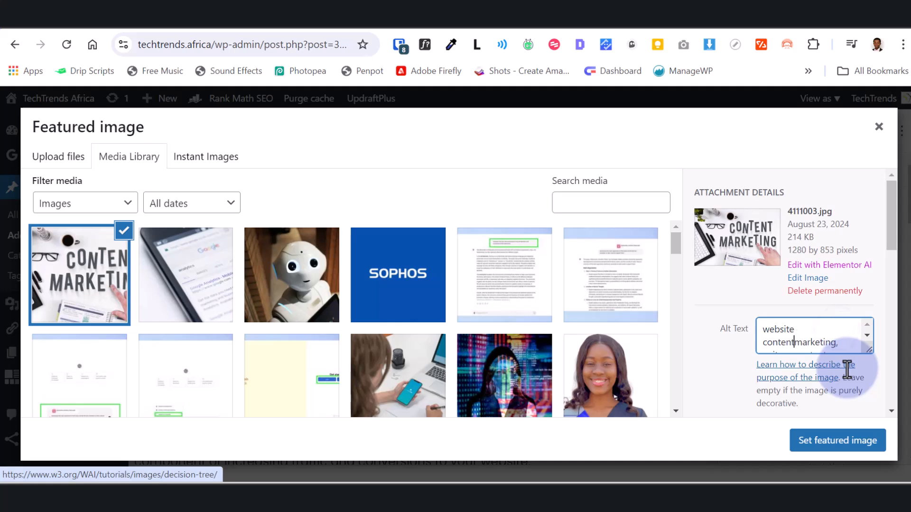
{"action": "type", "text": ",content,"}
- Replace the photo's title with a copy of its alt text and set the caption to "Image Credit: Pixabay"
{"action": "scroll", "coordinate": [753, 321], "scroll_direction": "down", "scroll_amount": 3}
{"action": "left_click_drag", "start_coordinate": [870, 286], "coordinate": [761, 288]}
{"action": "key", "text": "BackSpace"}
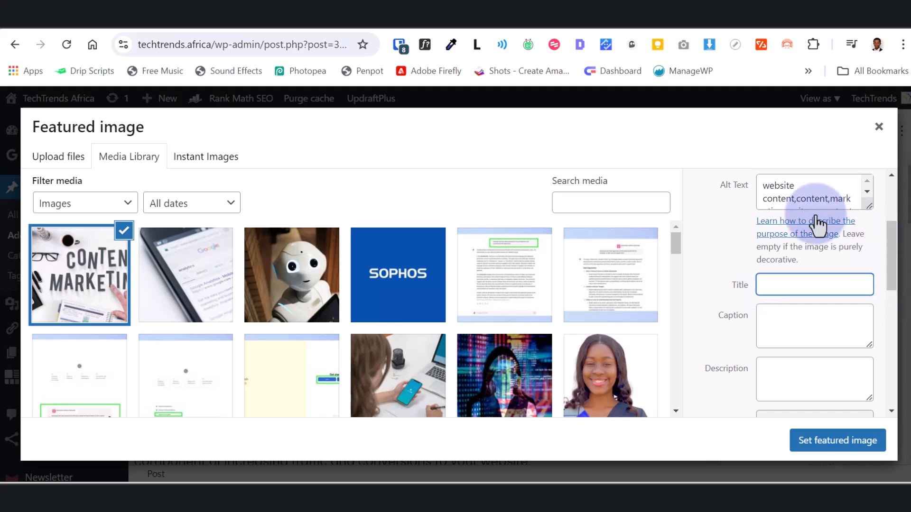
{"action": "left_click", "coordinate": [800, 196]}
{"action": "key", "text": "ctrl+a"}
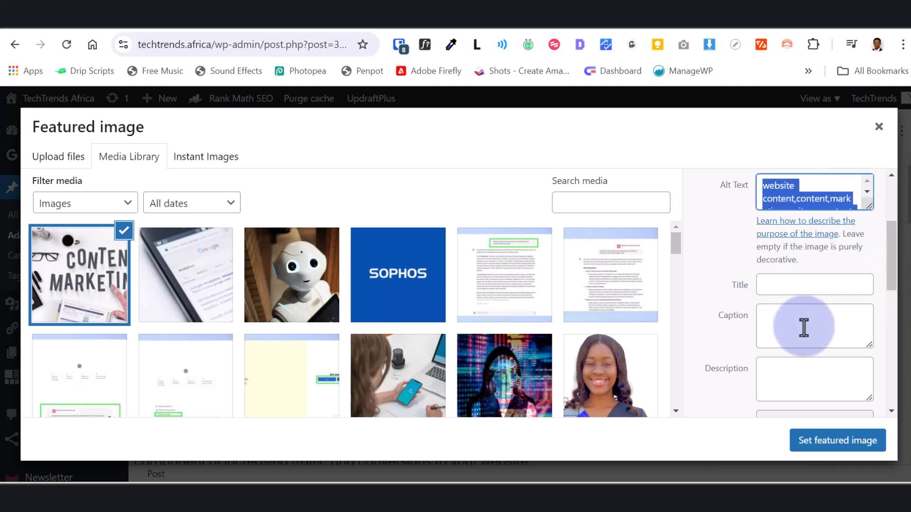
{"action": "left_click", "coordinate": [776, 284]}
{"action": "key", "text": "ctrl+v"}
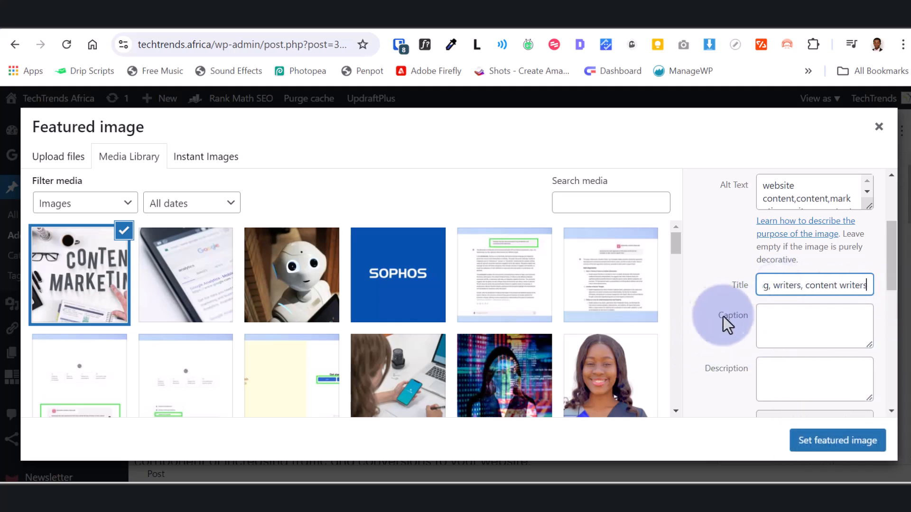
{"action": "left_click", "coordinate": [779, 323]}
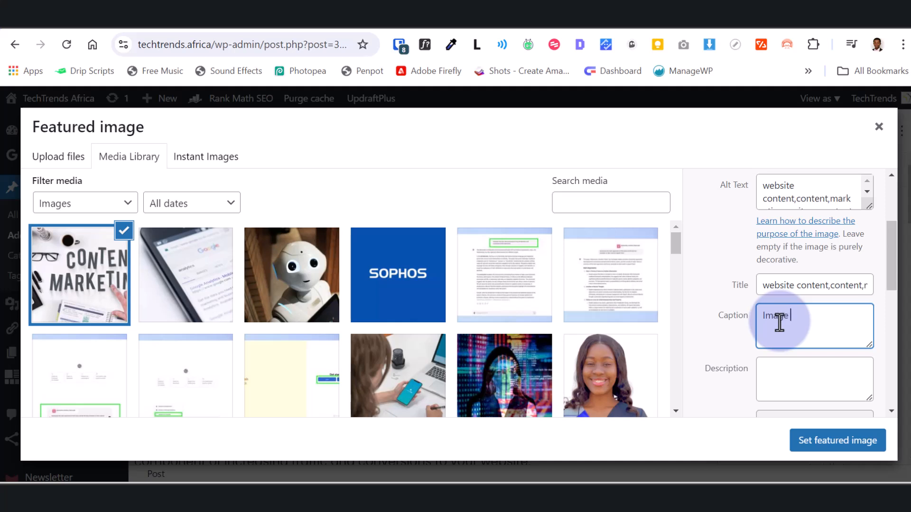
{"action": "type", "text": "Image Credit: Pixabay"}
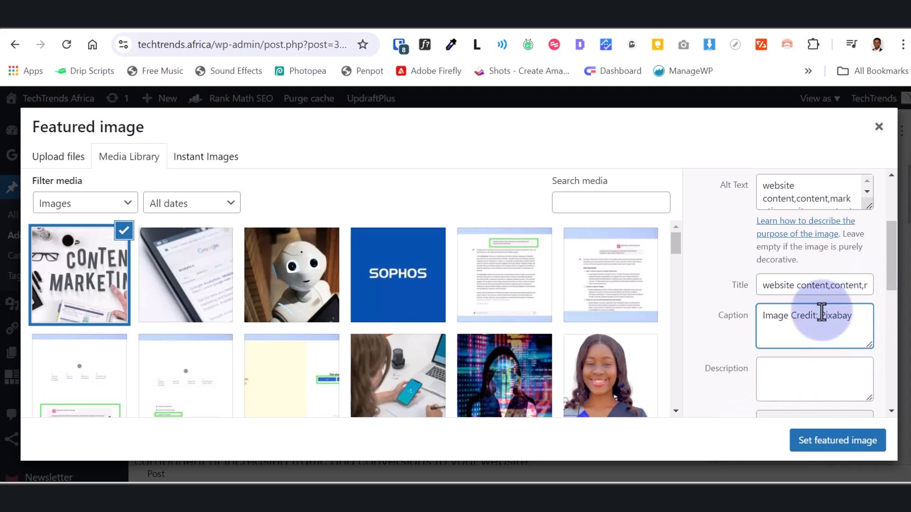
- Set the content marketing photo as the post's featured image and save the draft
{"action": "left_click", "coordinate": [828, 442]}
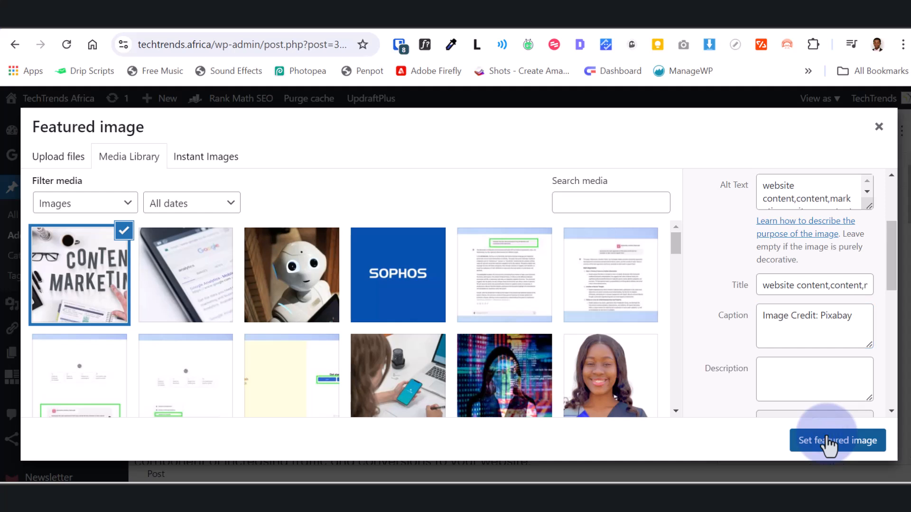
{"action": "left_click", "coordinate": [828, 441]}
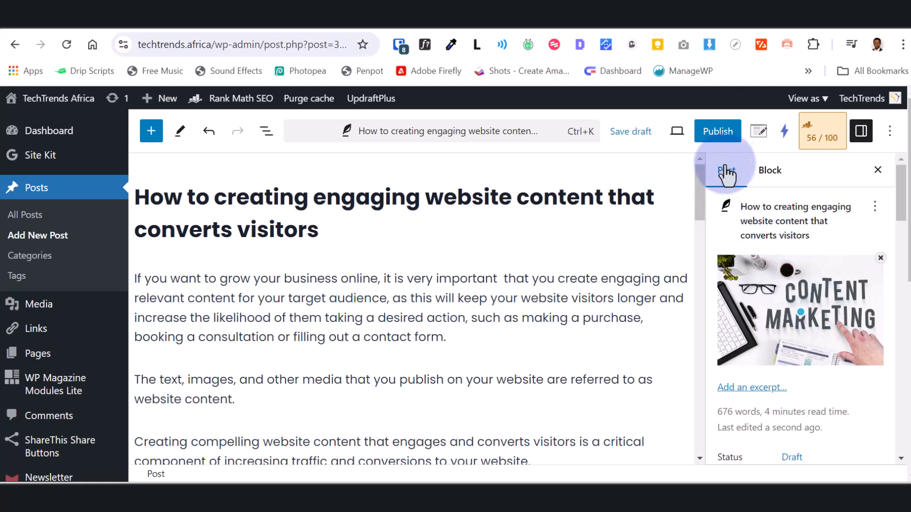
{"action": "left_click", "coordinate": [631, 134]}
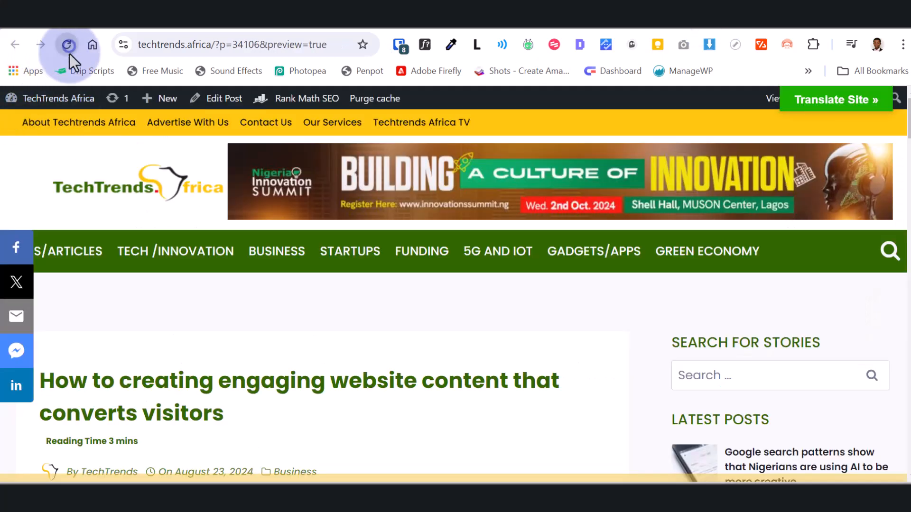
- Reload the draft preview and examine the featured image and its caption beneath the post title
{"action": "left_click", "coordinate": [68, 45]}
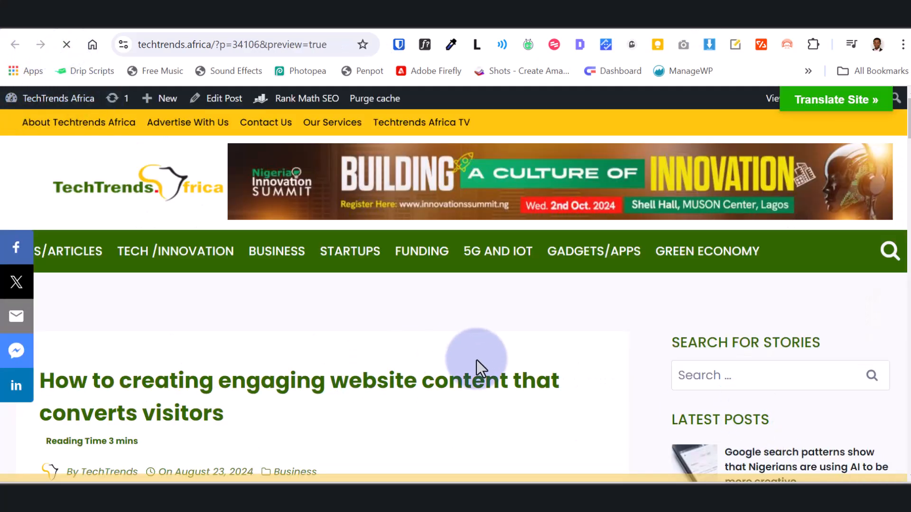
{"action": "scroll", "coordinate": [478, 362], "scroll_direction": "up", "scroll_amount": 6}
{"action": "scroll", "coordinate": [332, 365], "scroll_direction": "down", "scroll_amount": 3}
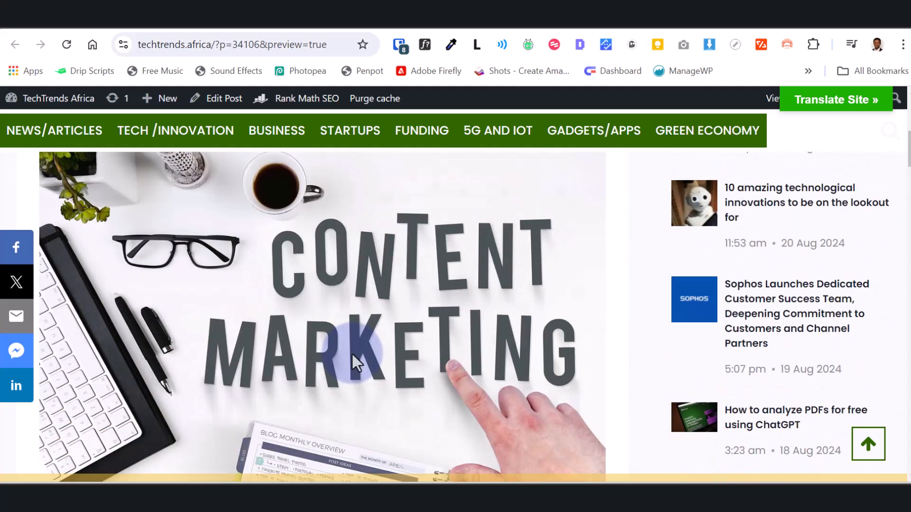
{"action": "scroll", "coordinate": [407, 349], "scroll_direction": "down", "scroll_amount": 4}
{"action": "scroll", "coordinate": [408, 344], "scroll_direction": "up", "scroll_amount": 8}
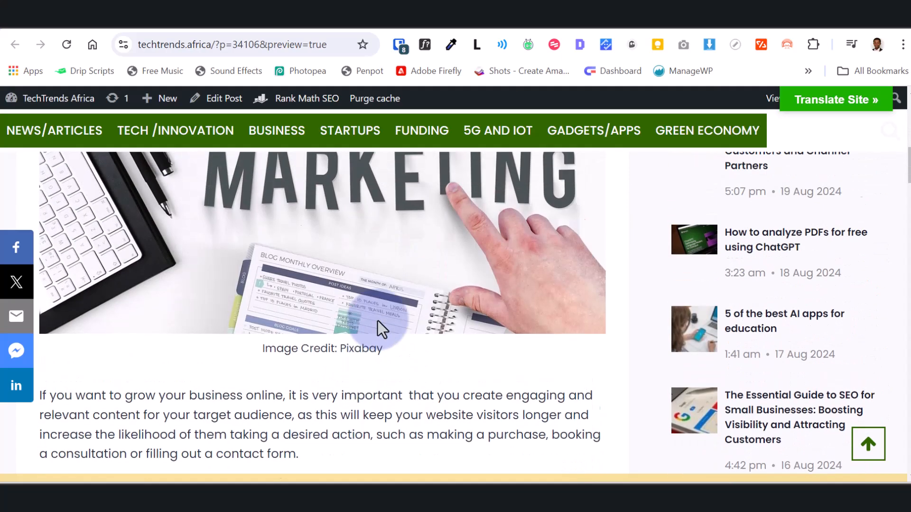
{"action": "scroll", "coordinate": [417, 405], "scroll_direction": "down", "scroll_amount": 3}
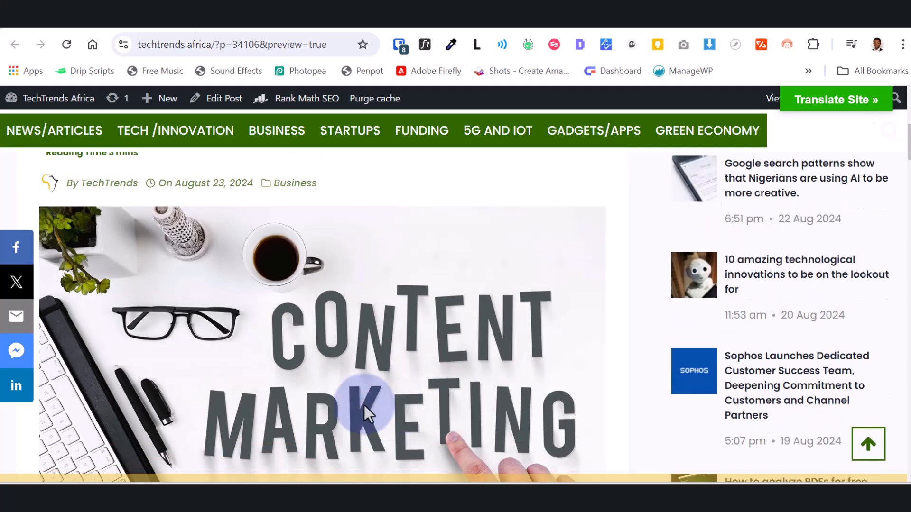
{"action": "scroll", "coordinate": [456, 403], "scroll_direction": "up", "scroll_amount": 5}
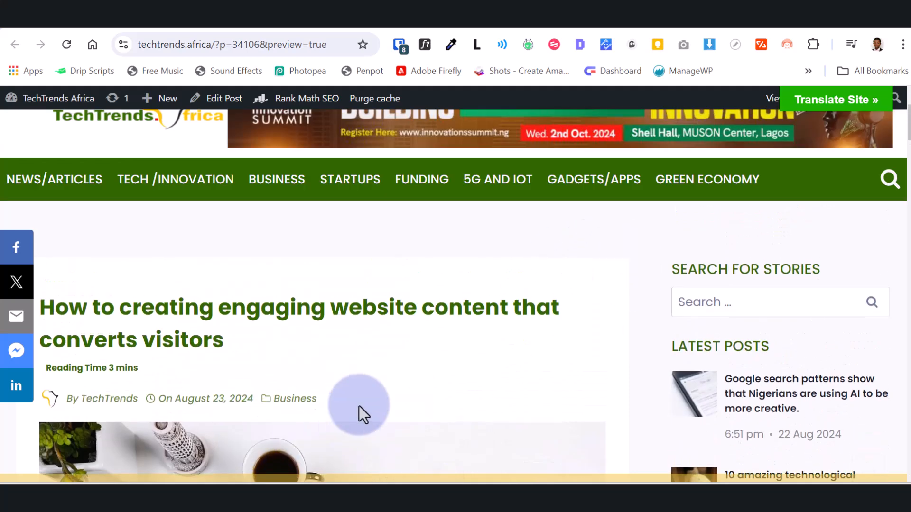
{"action": "scroll", "coordinate": [431, 349], "scroll_direction": "down", "scroll_amount": 5}
{"action": "scroll", "coordinate": [437, 339], "scroll_direction": "down", "scroll_amount": 4}
{"action": "scroll", "coordinate": [522, 362], "scroll_direction": "up", "scroll_amount": 5}
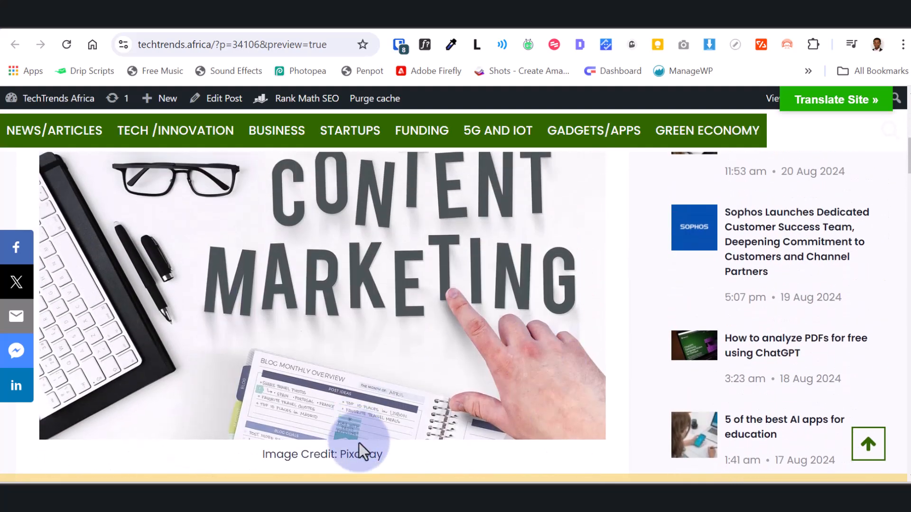
{"action": "scroll", "coordinate": [451, 254], "scroll_direction": "up", "scroll_amount": 6}
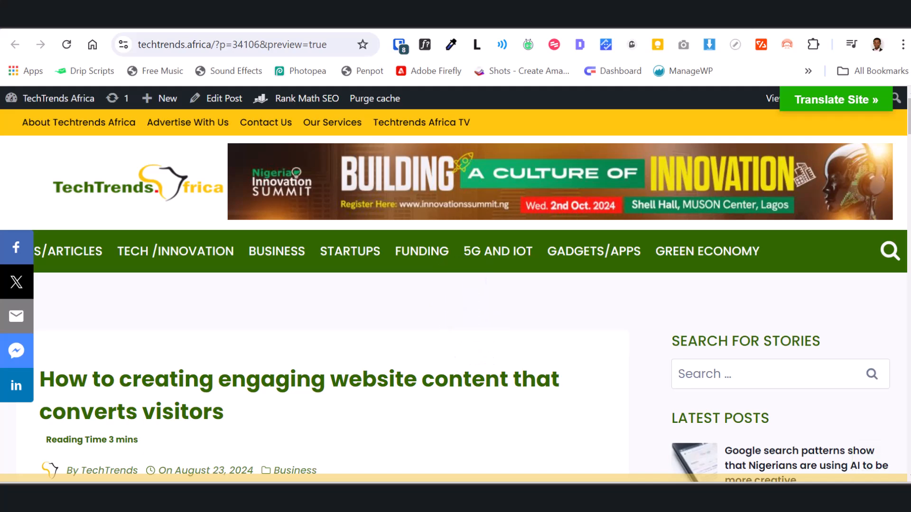
- Return to the post editor and publish the post immediately with public visibility
{"action": "left_click", "coordinate": [674, 29]}
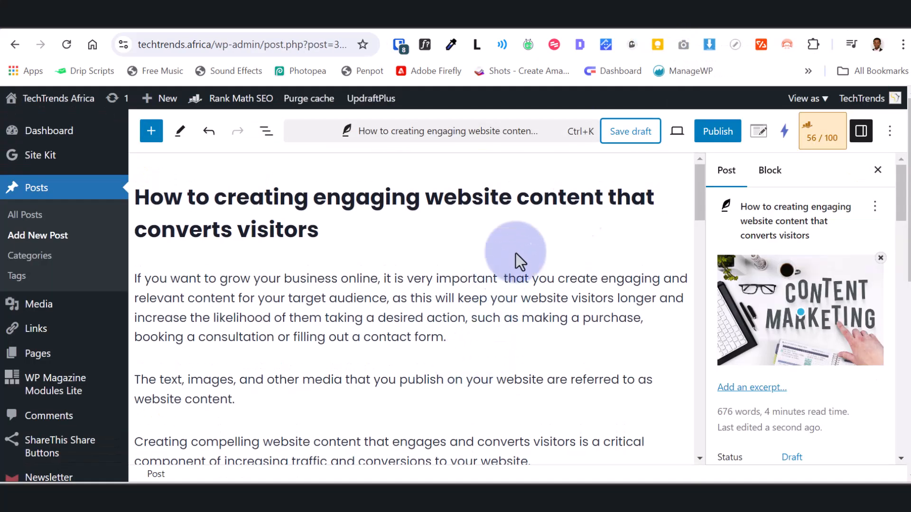
{"action": "left_click", "coordinate": [711, 139]}
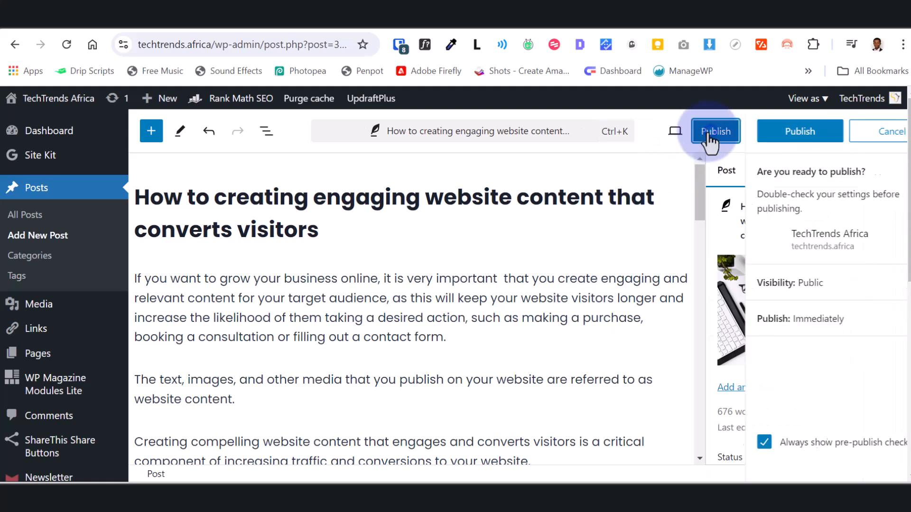
{"action": "left_click", "coordinate": [762, 136]}
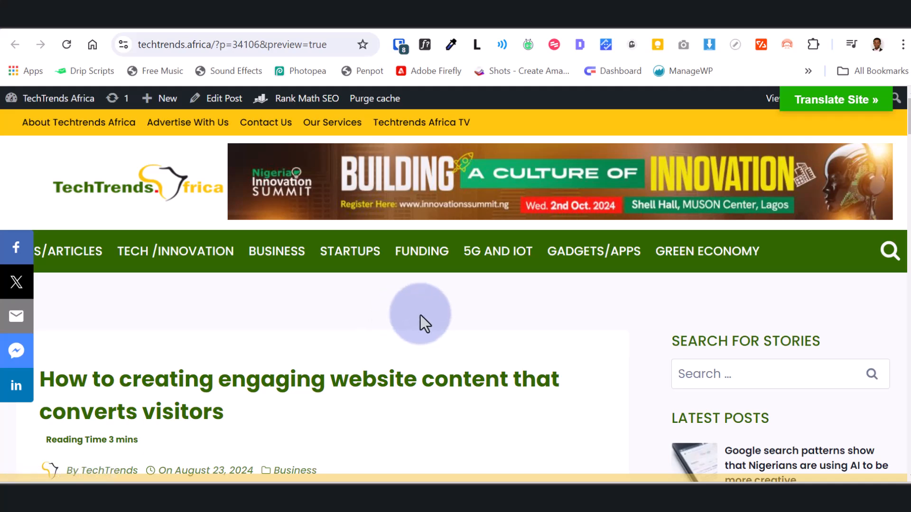
- Reload the post's page on the site and examine its title, featured image, caption and latest posts list
{"action": "left_click", "coordinate": [61, 43]}
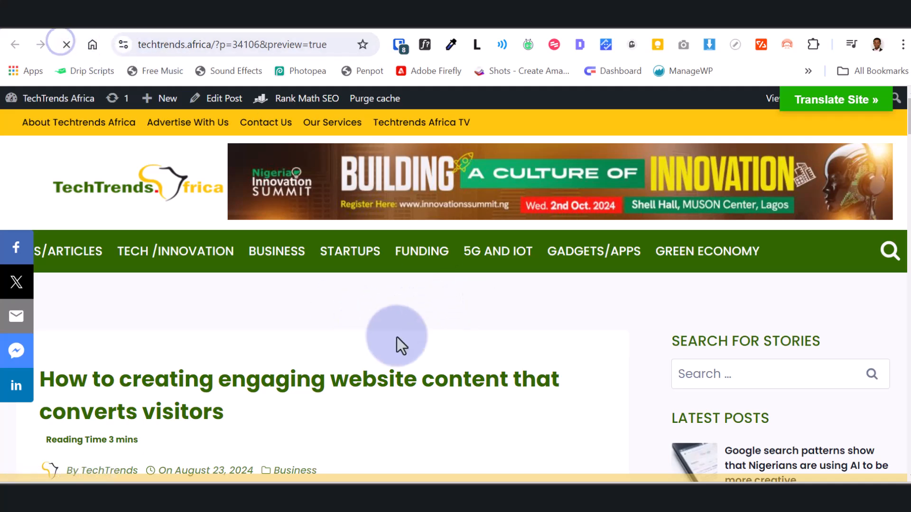
{"action": "scroll", "coordinate": [411, 332], "scroll_direction": "down", "scroll_amount": 10}
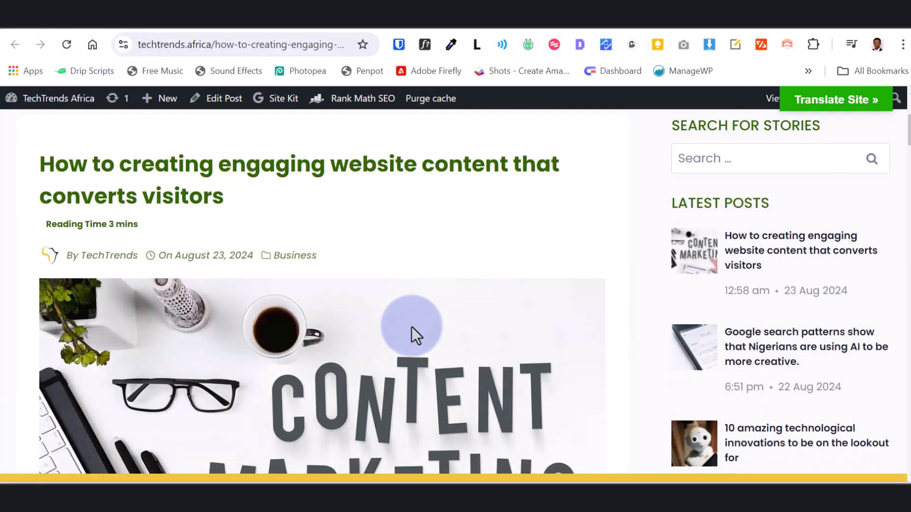
{"action": "scroll", "coordinate": [411, 327], "scroll_direction": "up", "scroll_amount": 10}
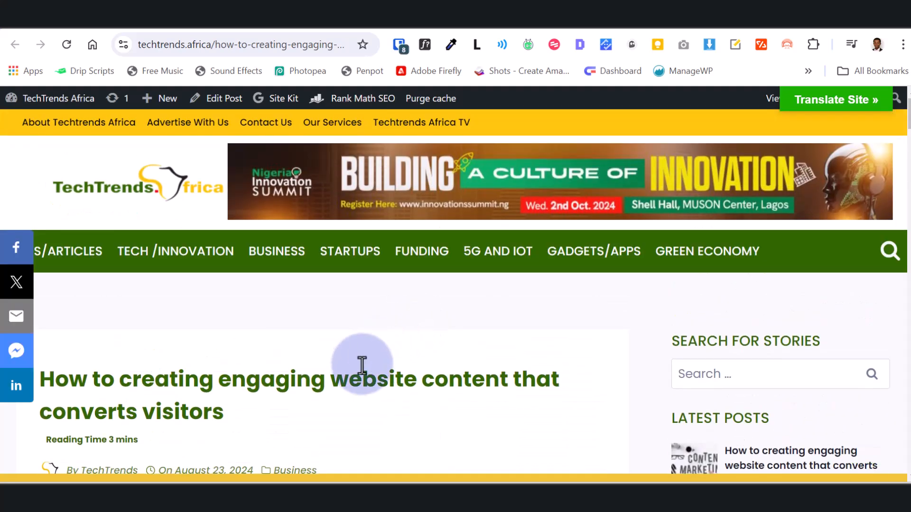
{"action": "scroll", "coordinate": [397, 315], "scroll_direction": "down", "scroll_amount": 3}
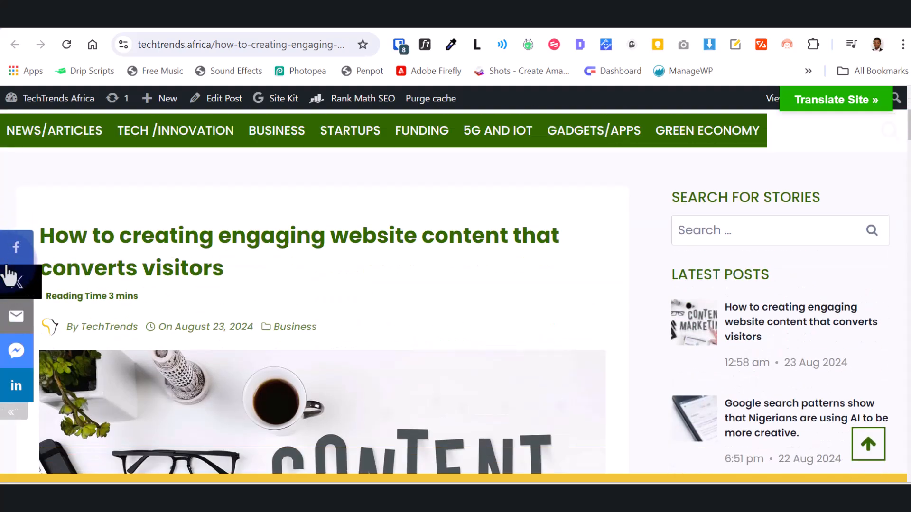
{"action": "left_click", "coordinate": [64, 322]}
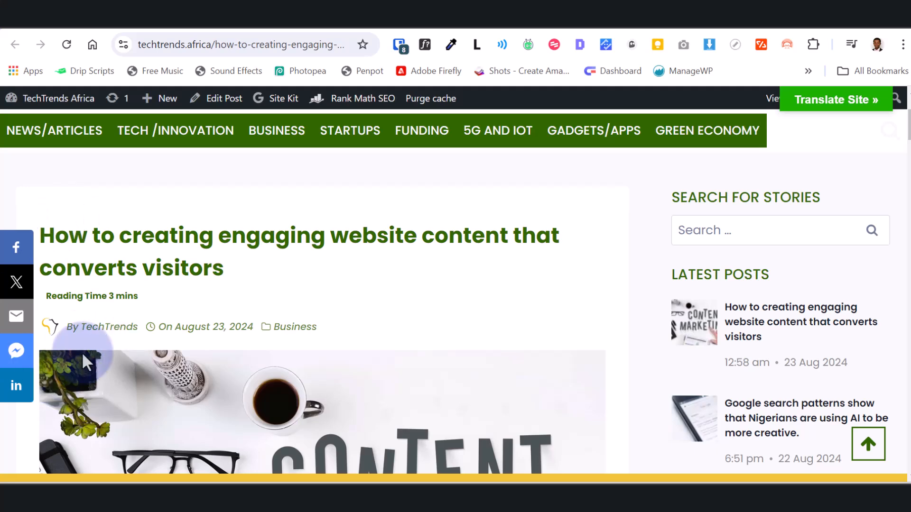
{"action": "scroll", "coordinate": [528, 332], "scroll_direction": "down", "scroll_amount": 3}
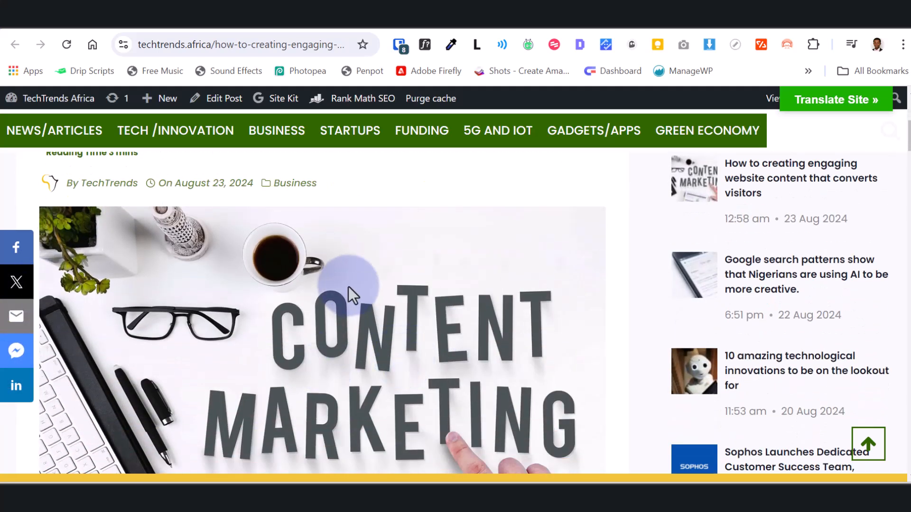
{"action": "scroll", "coordinate": [352, 287], "scroll_direction": "down", "scroll_amount": 5}
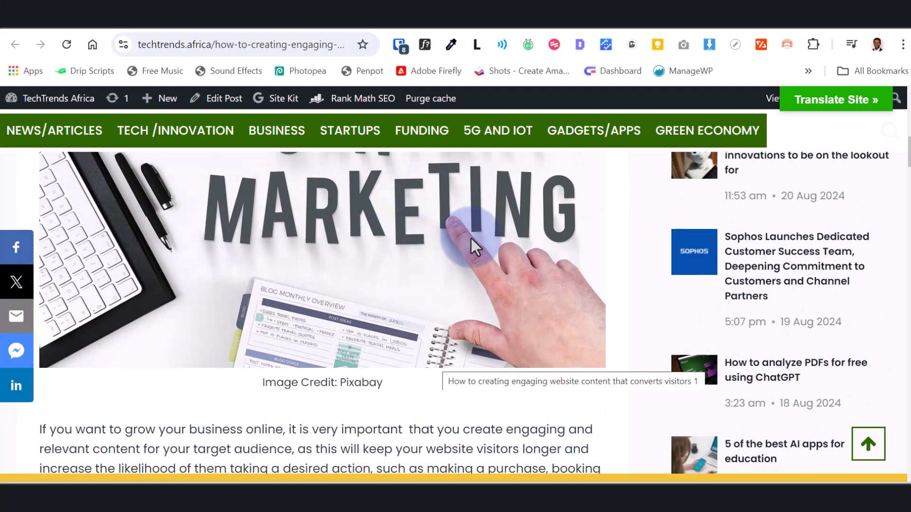